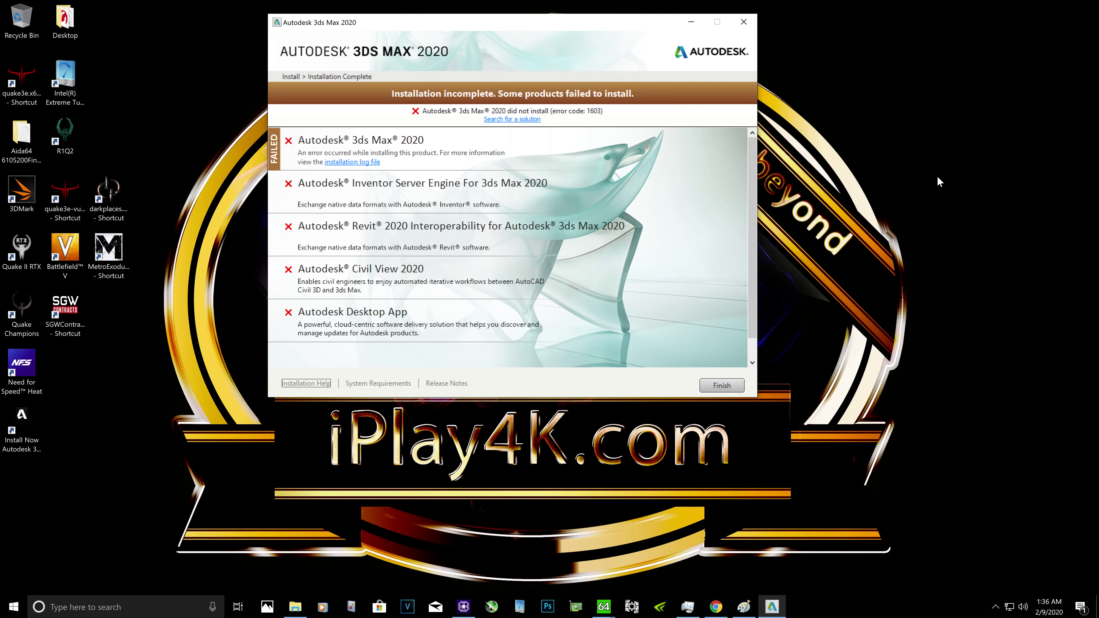
Step: Show the Autodesk_3ds_Max_2020 installer folder's contents, magnified, in File Explorer
key("super+plus")
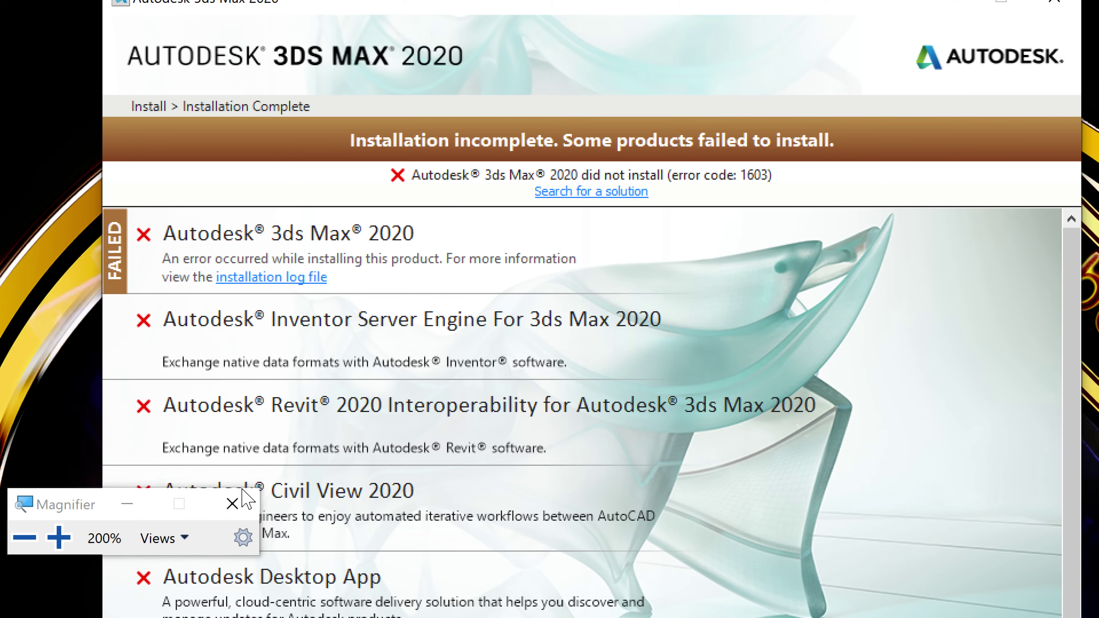
left_click(232, 504)
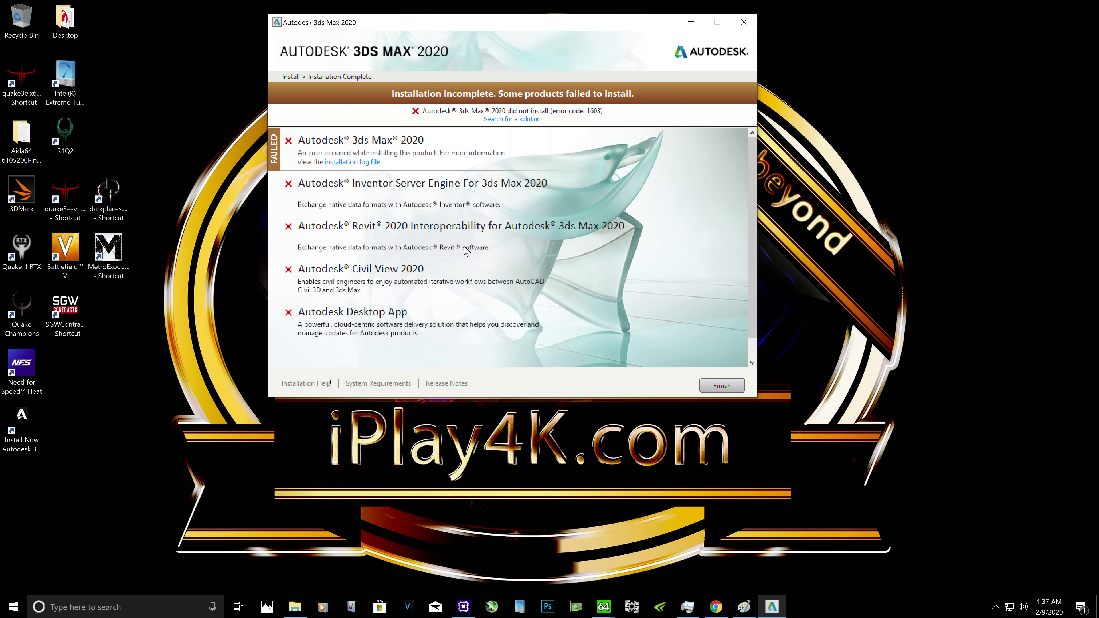
left_click(296, 608)
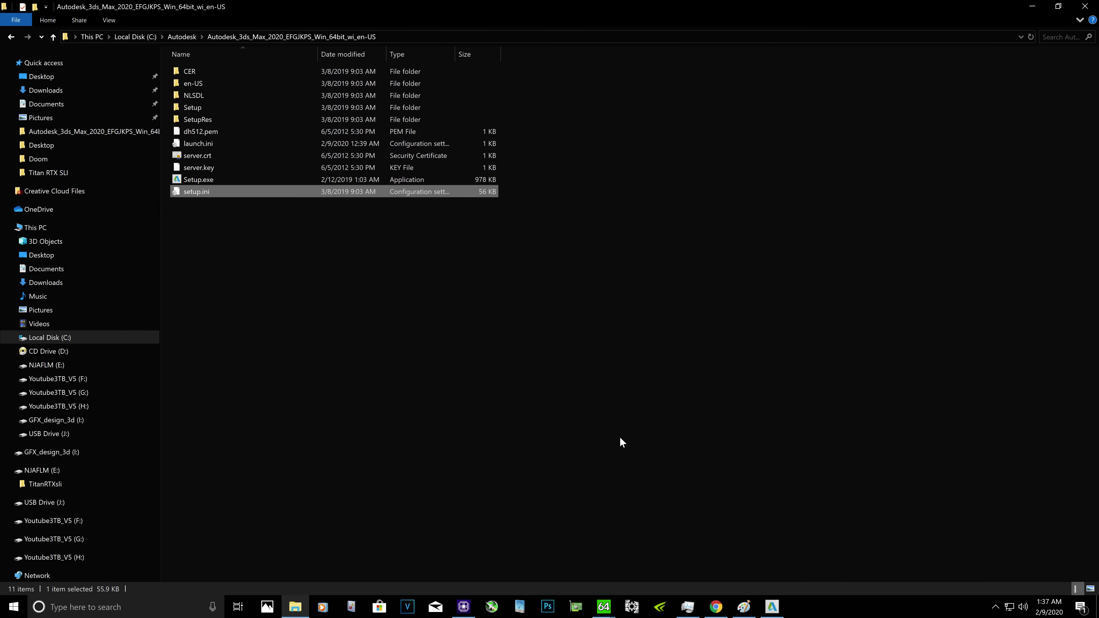
key("super+plus")
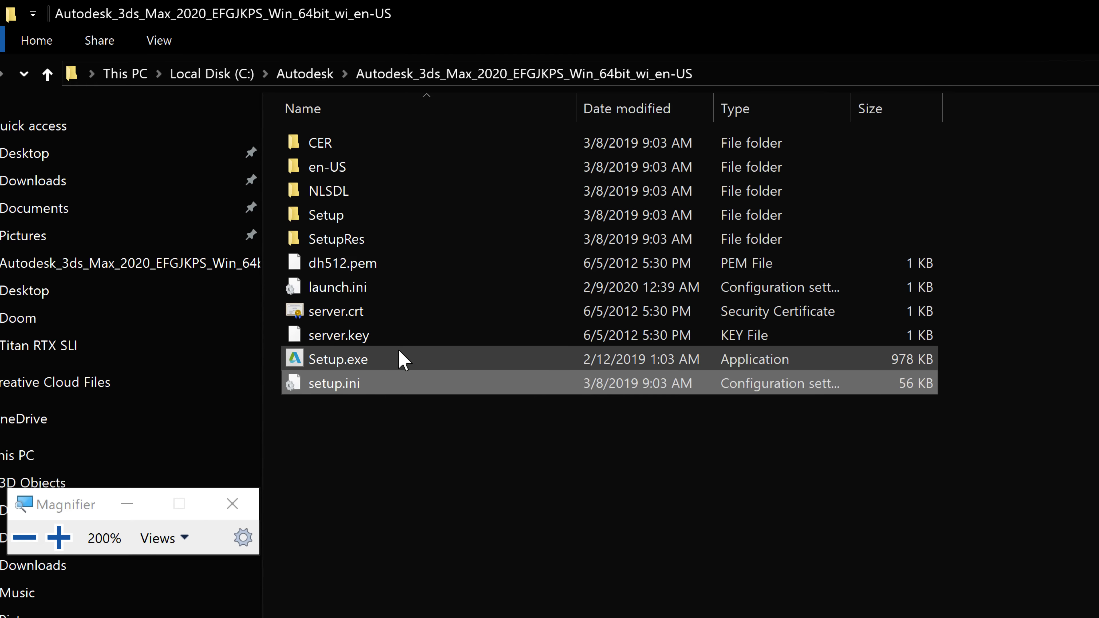
mouse_move(351, 368)
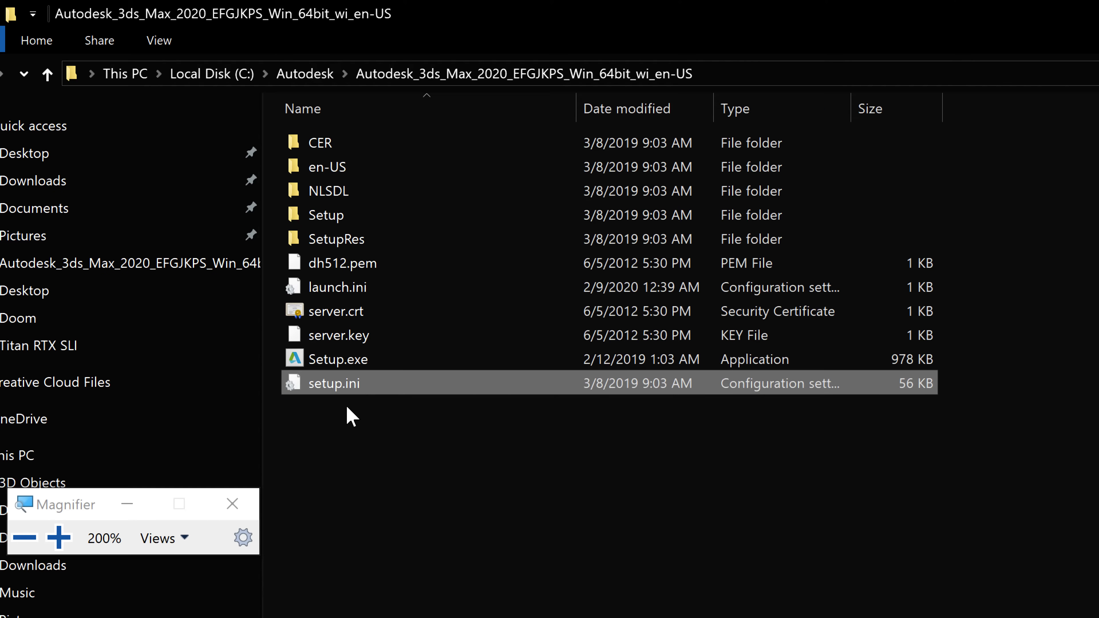
Step: Open setup.ini in Notepad via Edit and place the window beside the folder's file list
right_click(344, 387)
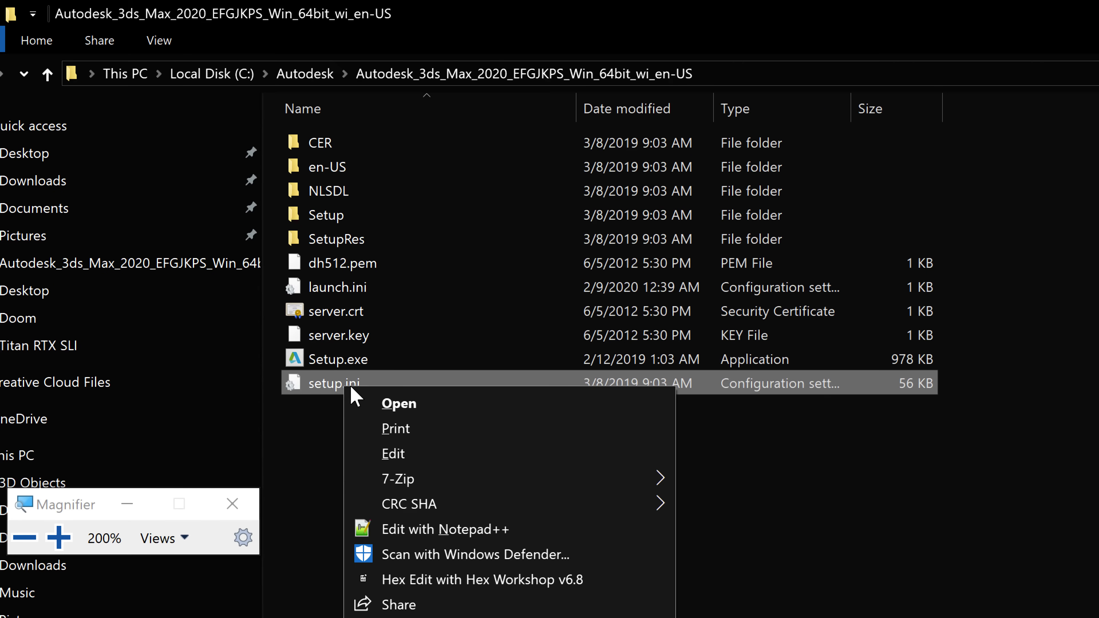
left_click(415, 456)
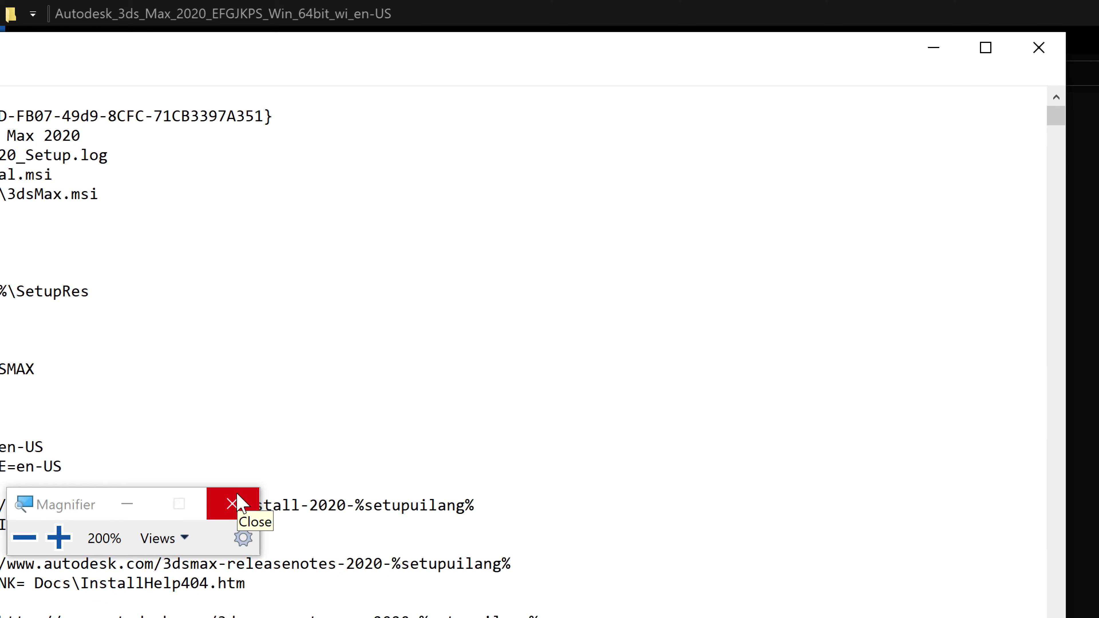
left_click(240, 503)
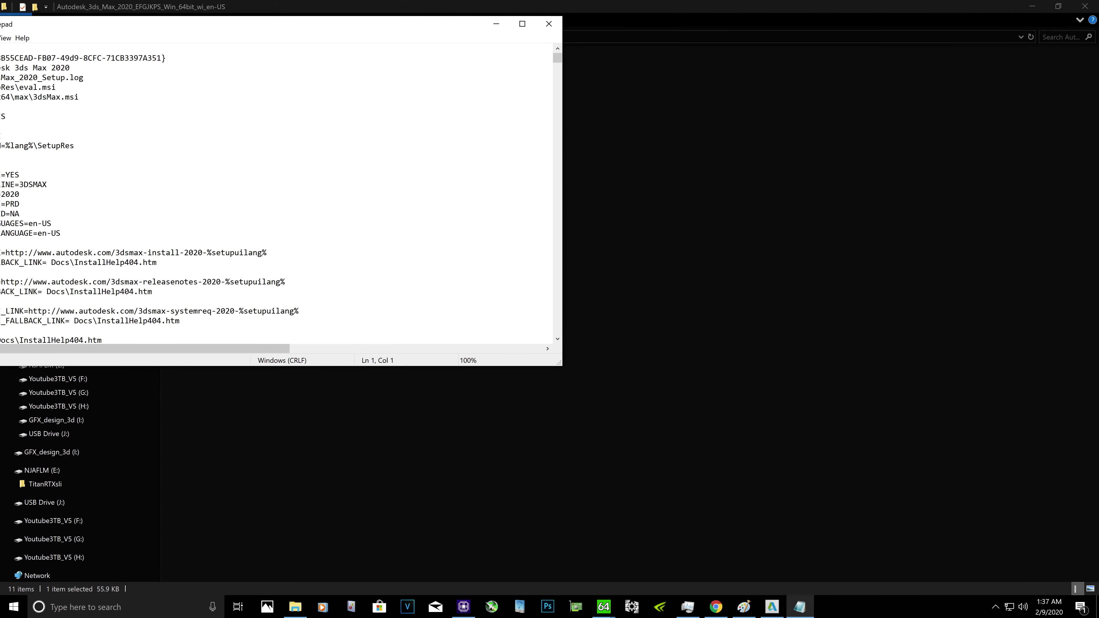
left_click_drag(288, 24, 586, 193)
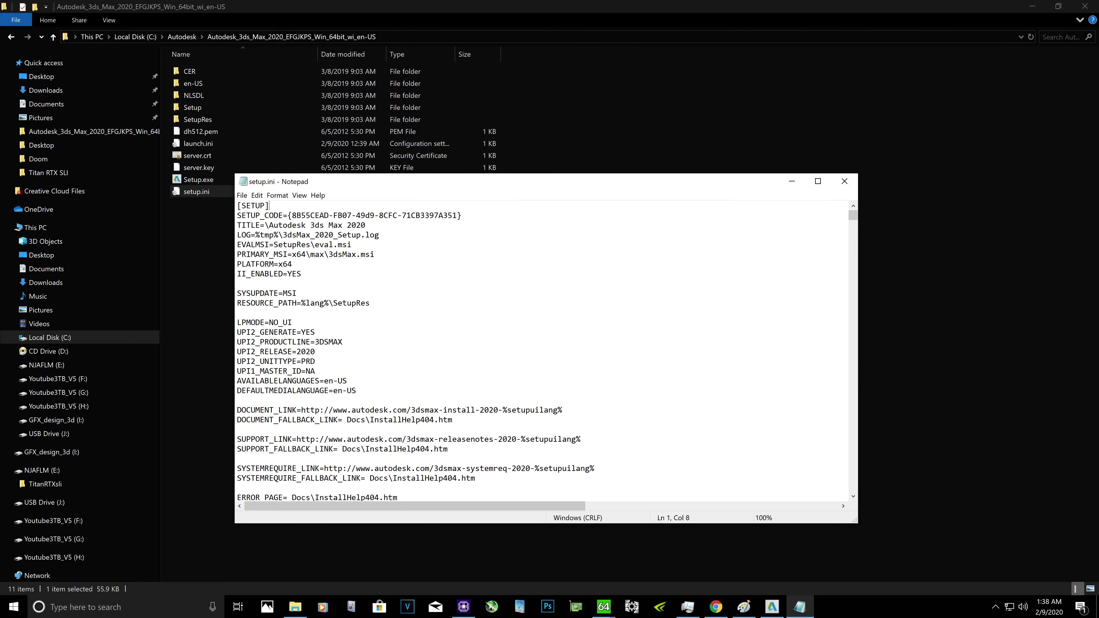
Step: Search setup.ini for PREREQUISITE, with the Find dialog moved off the file text
key("ctrl+f")
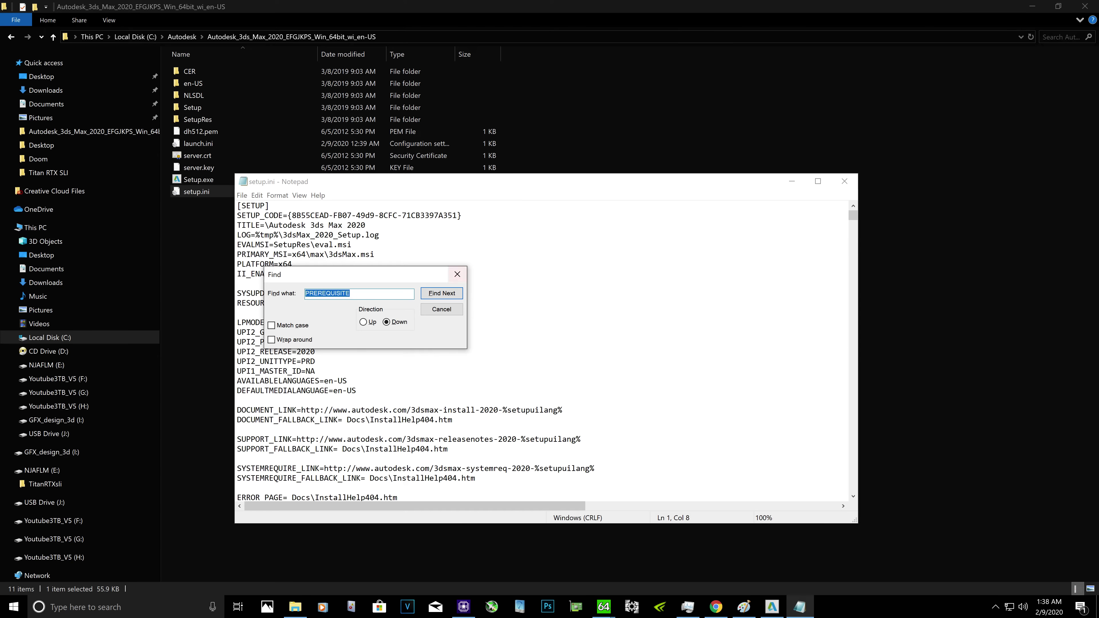
left_click_drag(411, 274, 628, 278)
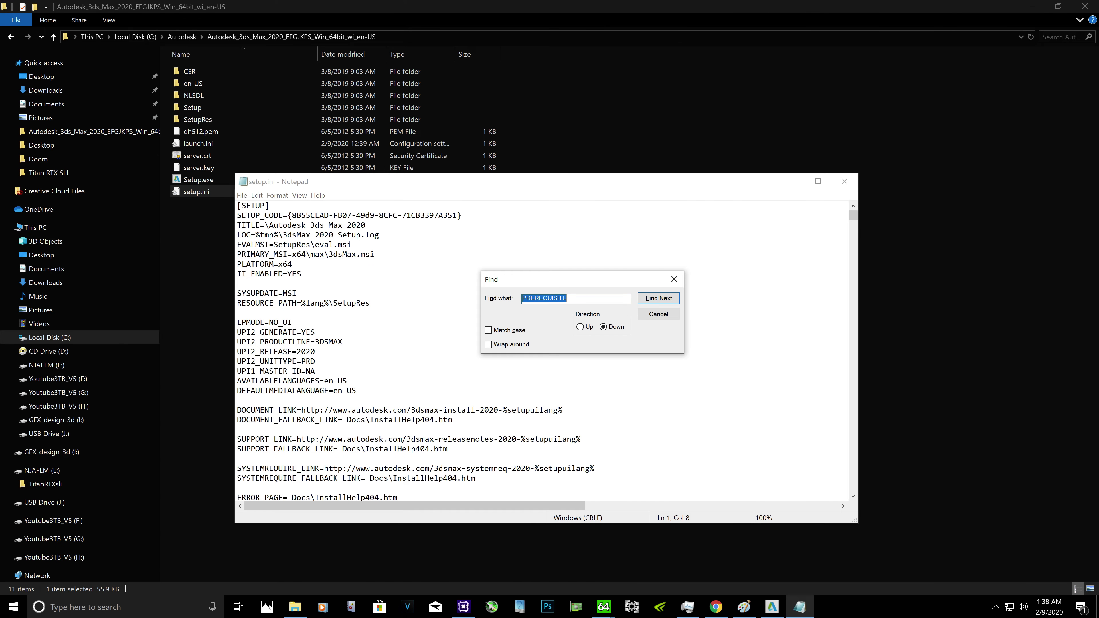
key("super+plus")
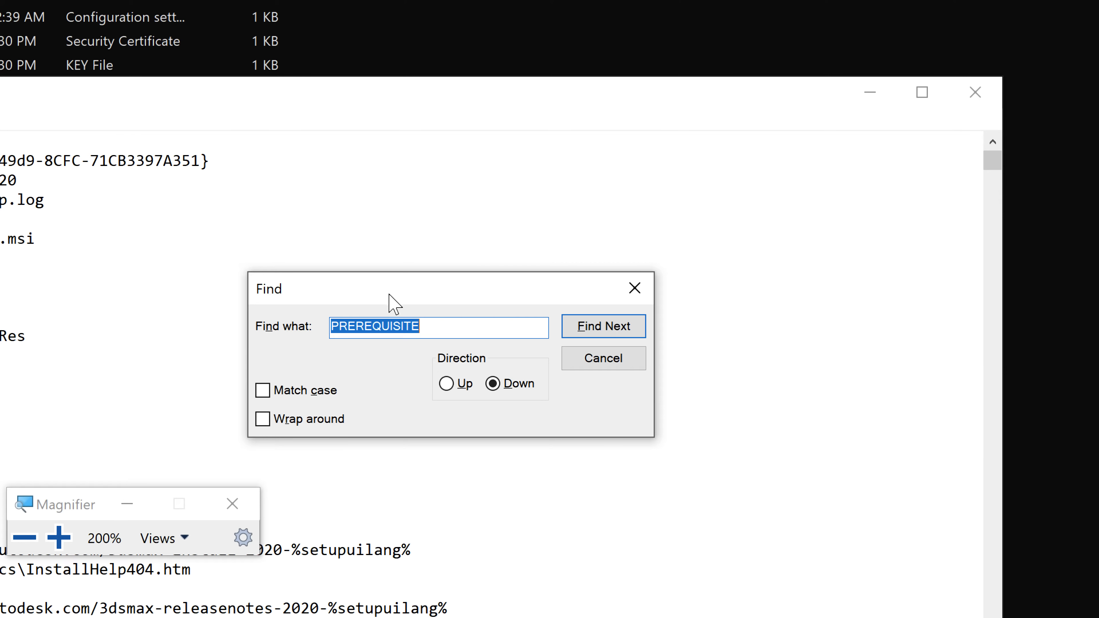
left_click(232, 503)
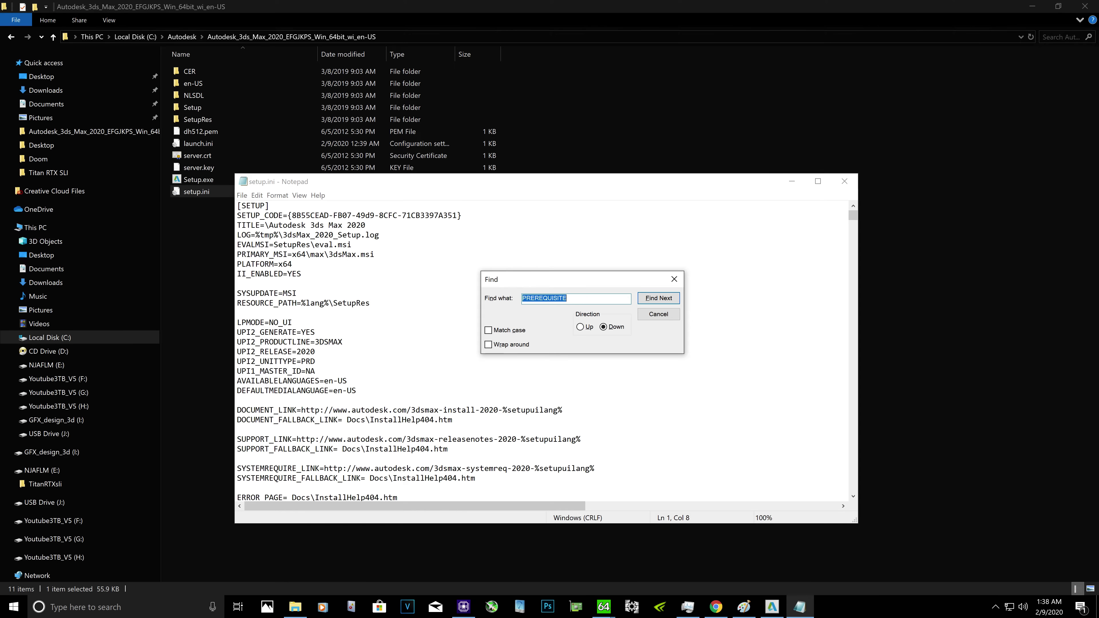
Step: Find and delete the PREREQUISITE=VCREDIST2015UPD3X86 line in the ADSKLICENSING section
left_click(648, 299)
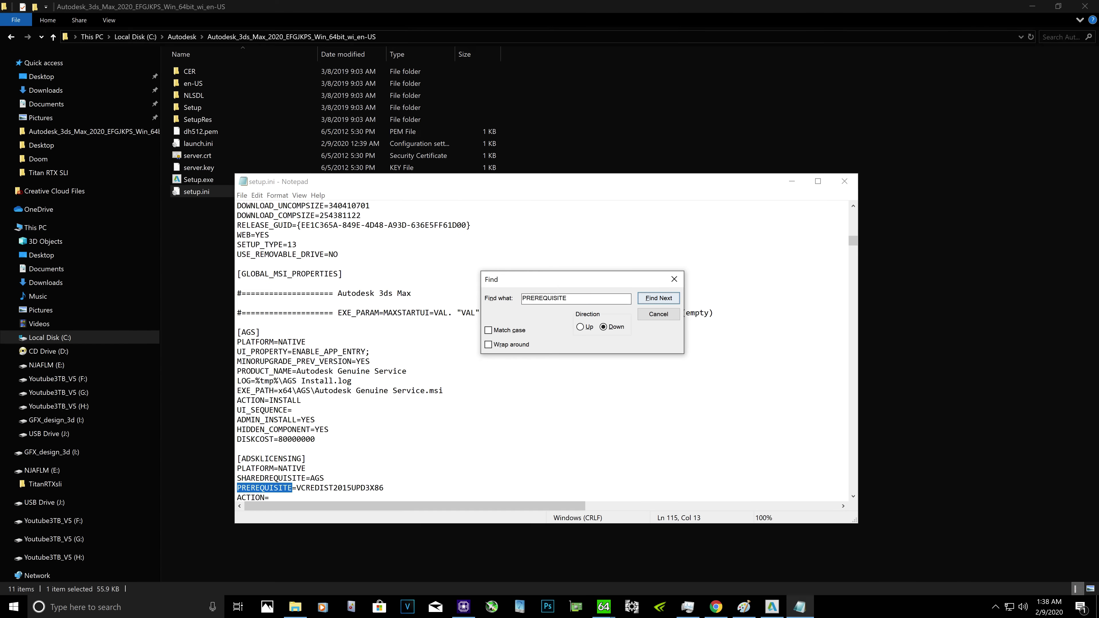
left_click_drag(384, 488, 237, 488)
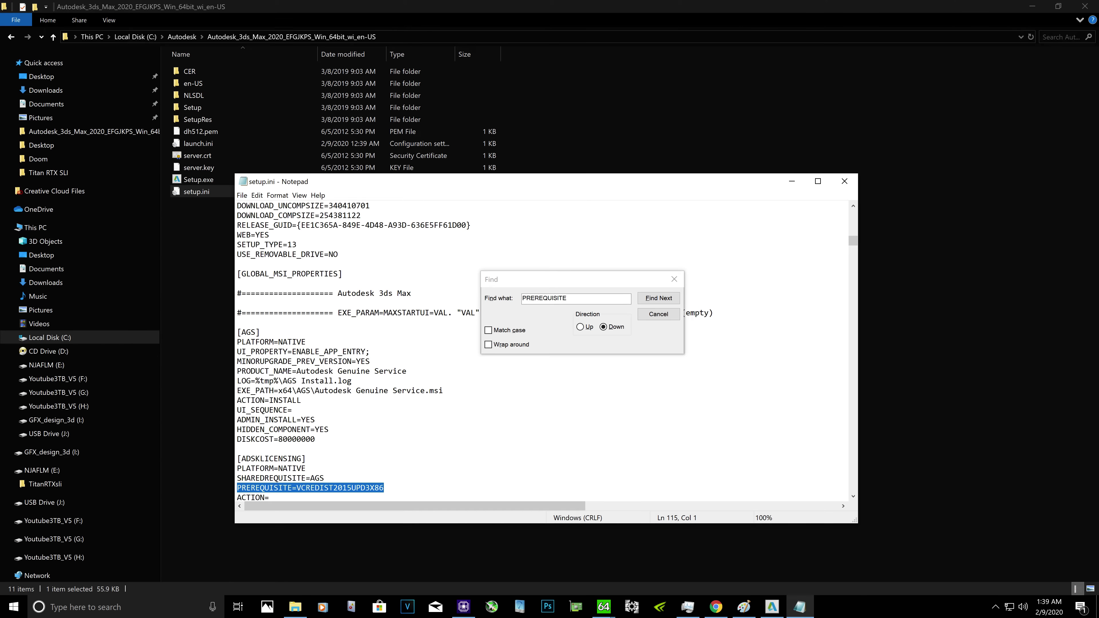
key("Delete")
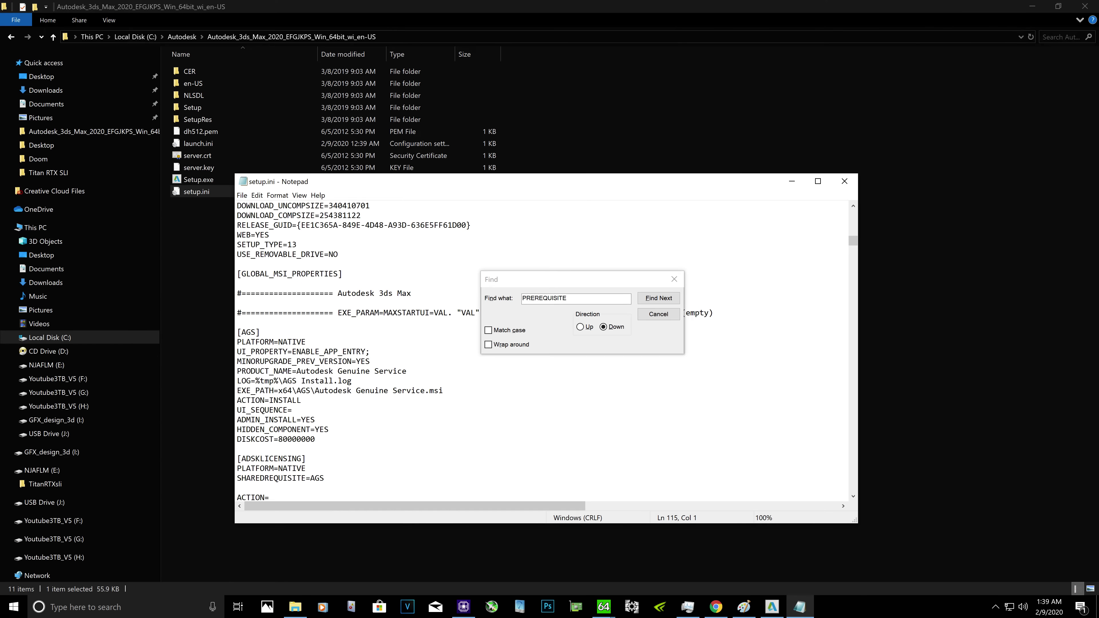
Step: Maximize Notepad and delete the long PREREQUISITE line (IE, SSE2, VCREDIST, DOTNET47) under [MAX]
left_click(650, 299)
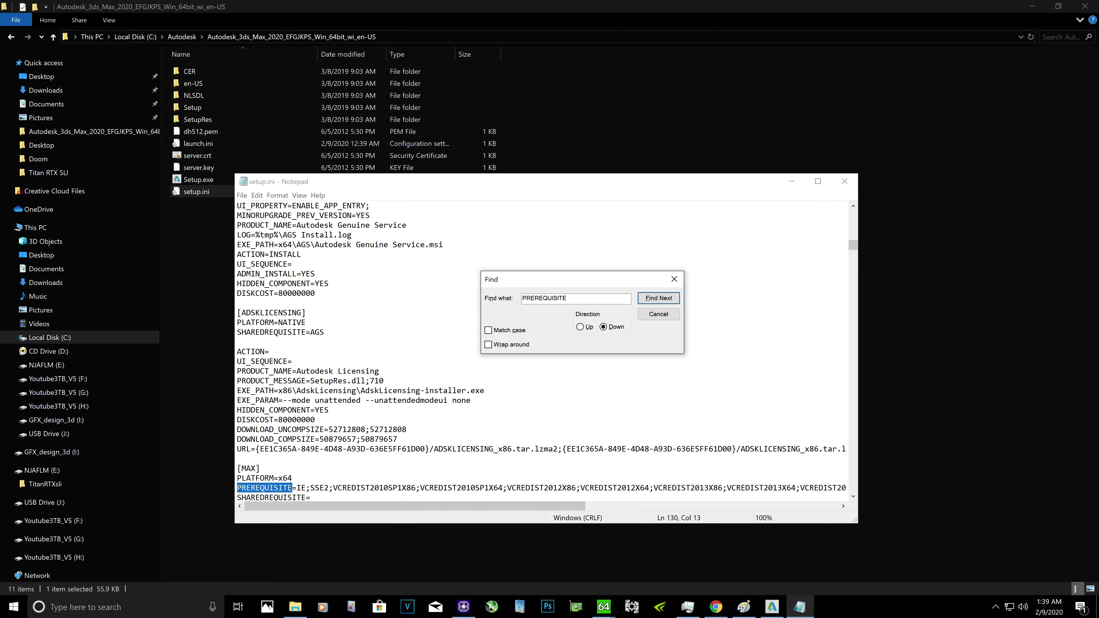
double_click(536, 181)
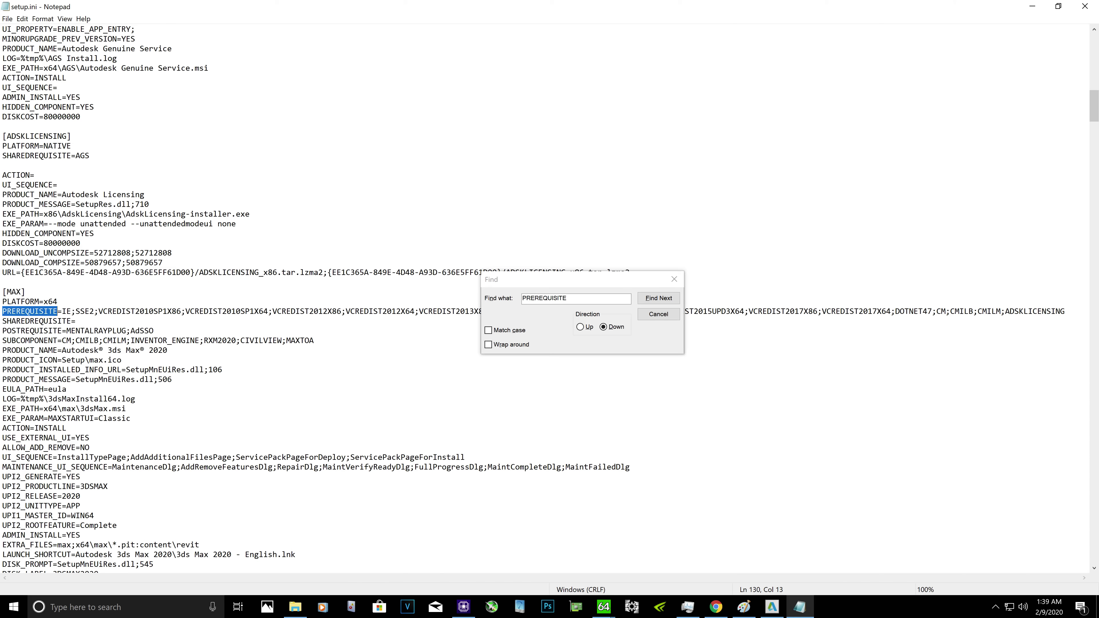
key("Home")
key("Down")
key("shift+End")
key("shift+Down")
key("shift+Down")
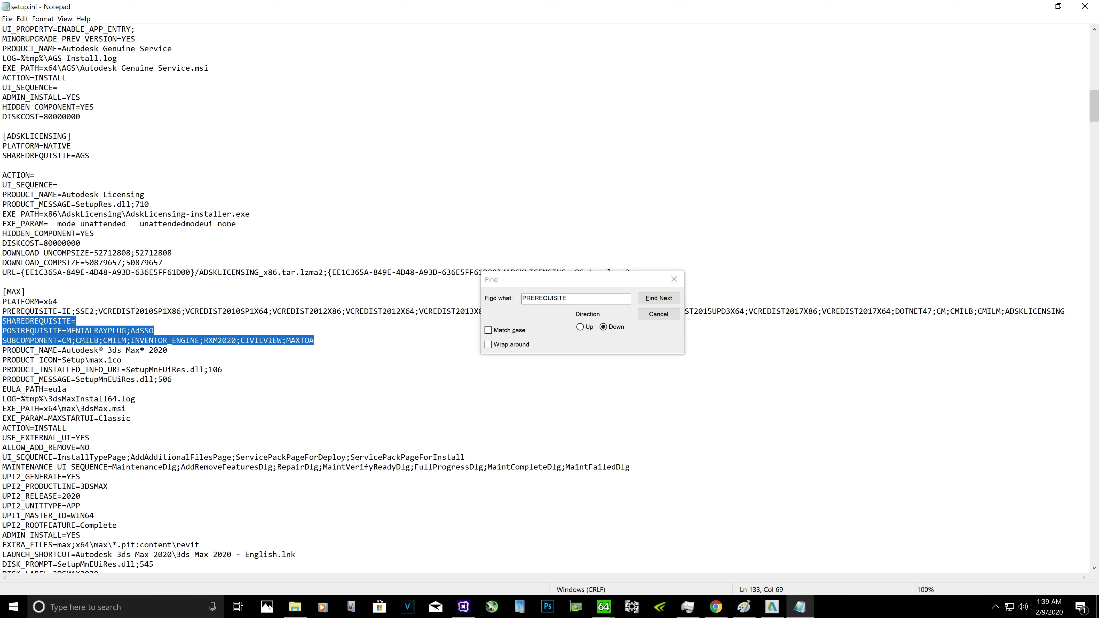
key("shift+Up")
key("shift+Up")
key("Up")
key("End")
key("shift+Home")
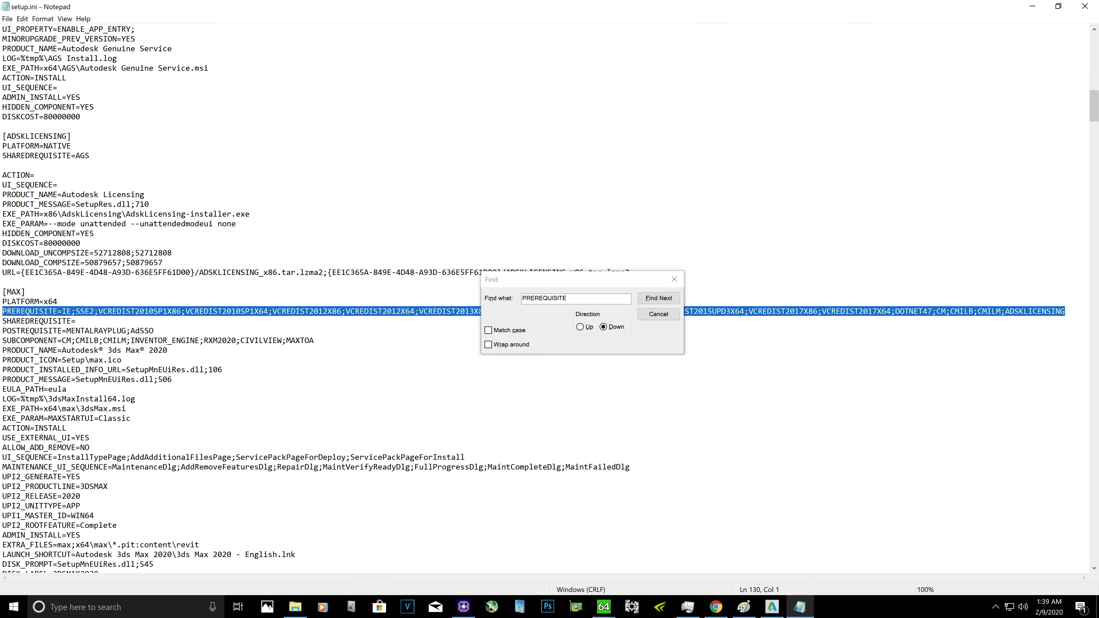
key("Delete")
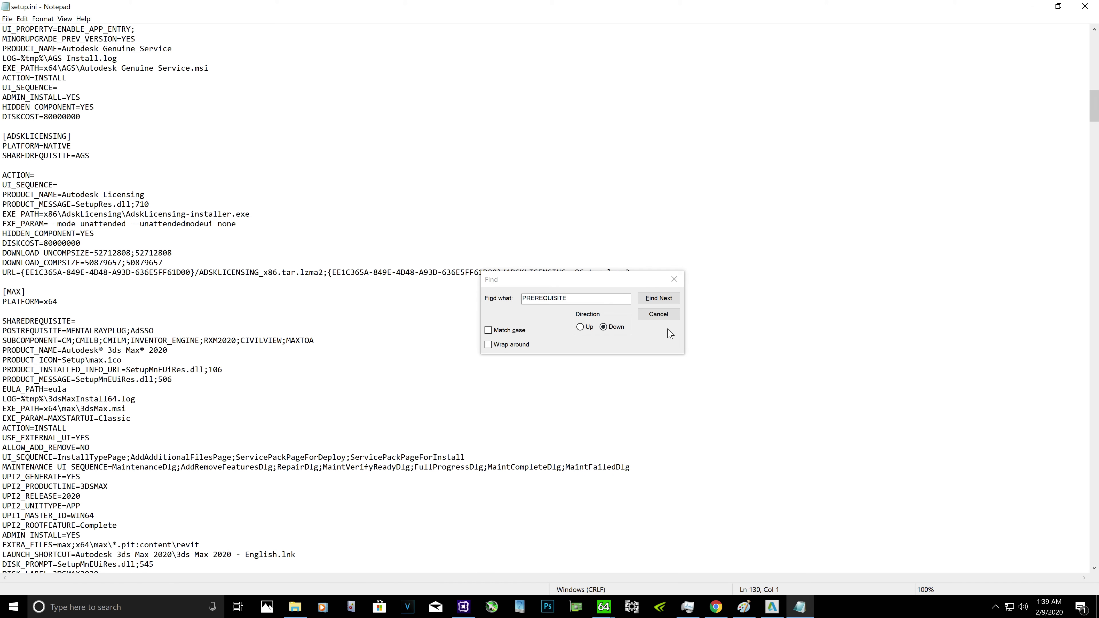
Step: Find and delete the PREREQUISITE=CM line in the CMILB section
left_click(658, 298)
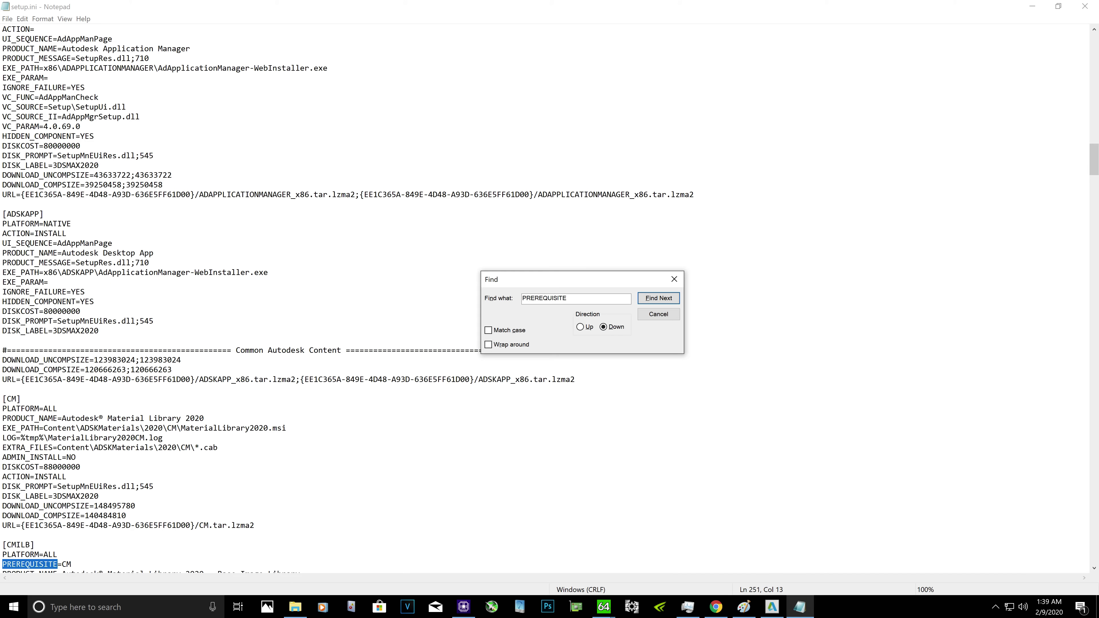
scroll(549, 300, "down", 3)
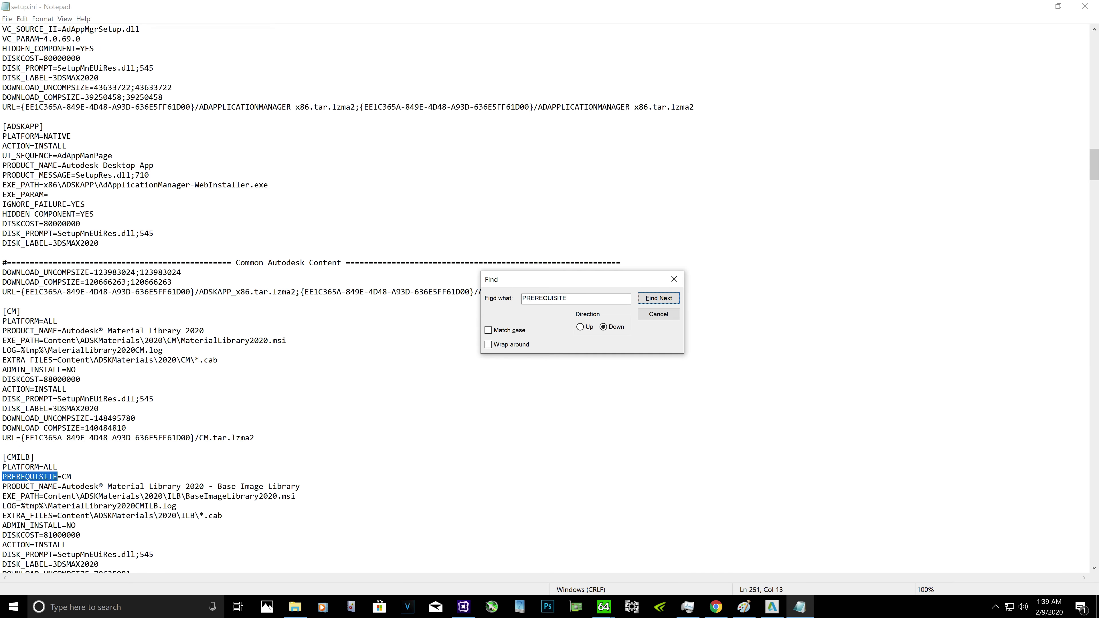
left_click_drag(71, 476, 2, 476)
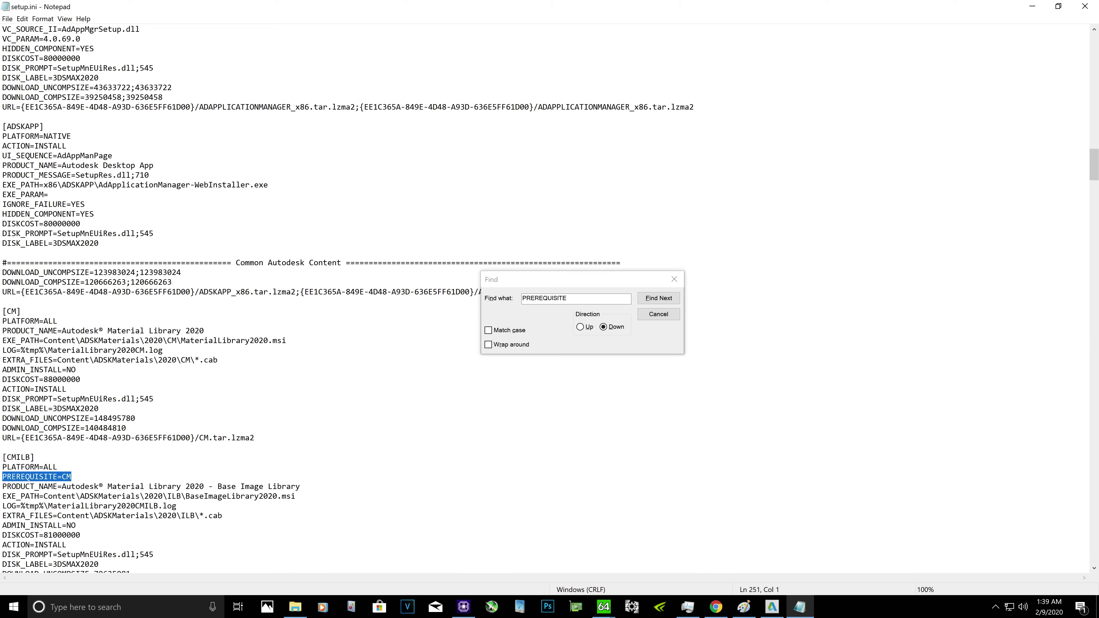
key("Delete")
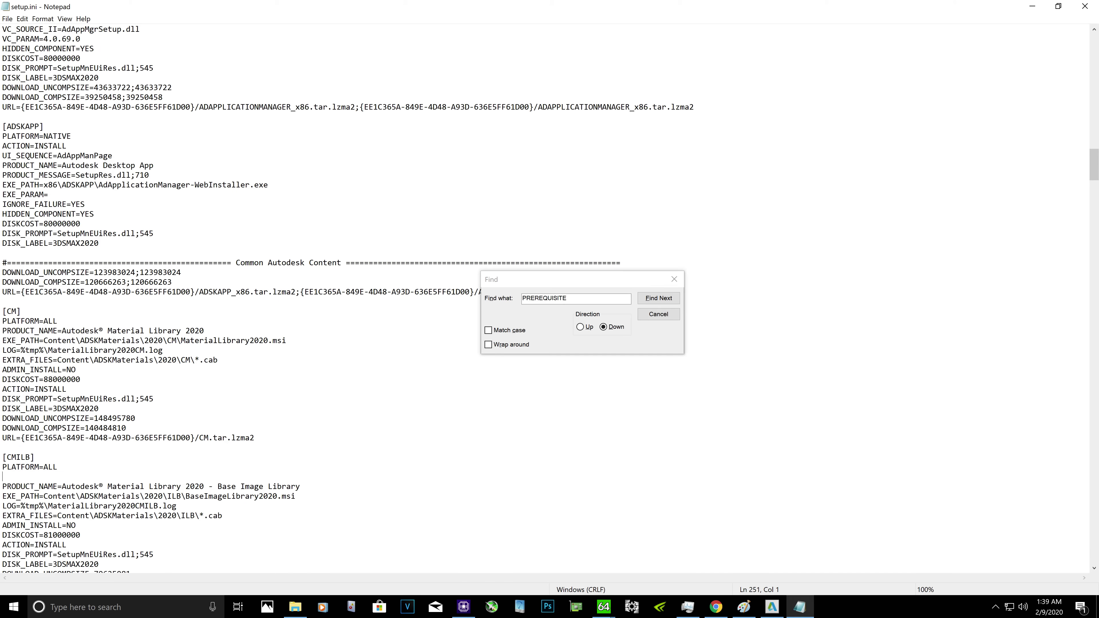
Step: Find and delete the PREREQUISITE=REVITSQL line in the RXM2020 section
left_click(657, 299)
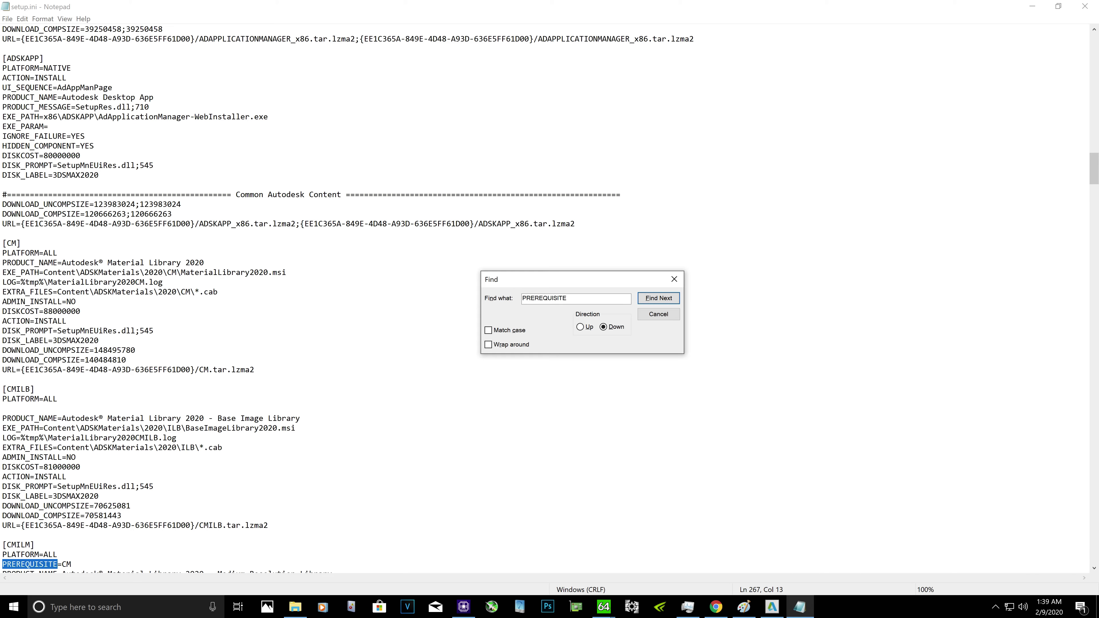
left_click_drag(3, 564, 6, 515)
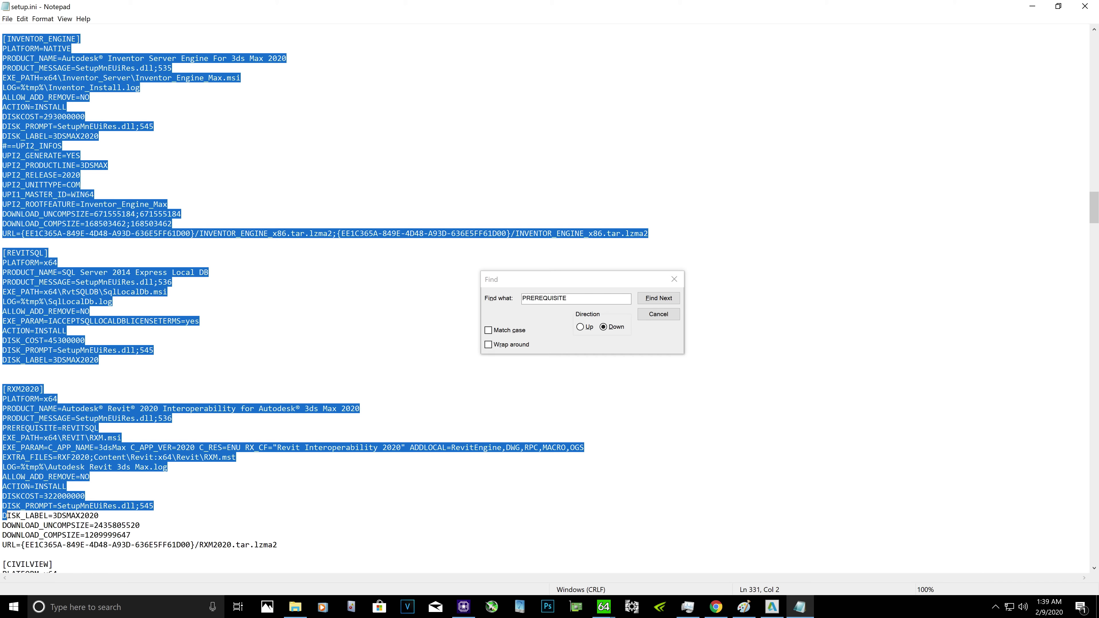
left_click(2, 379)
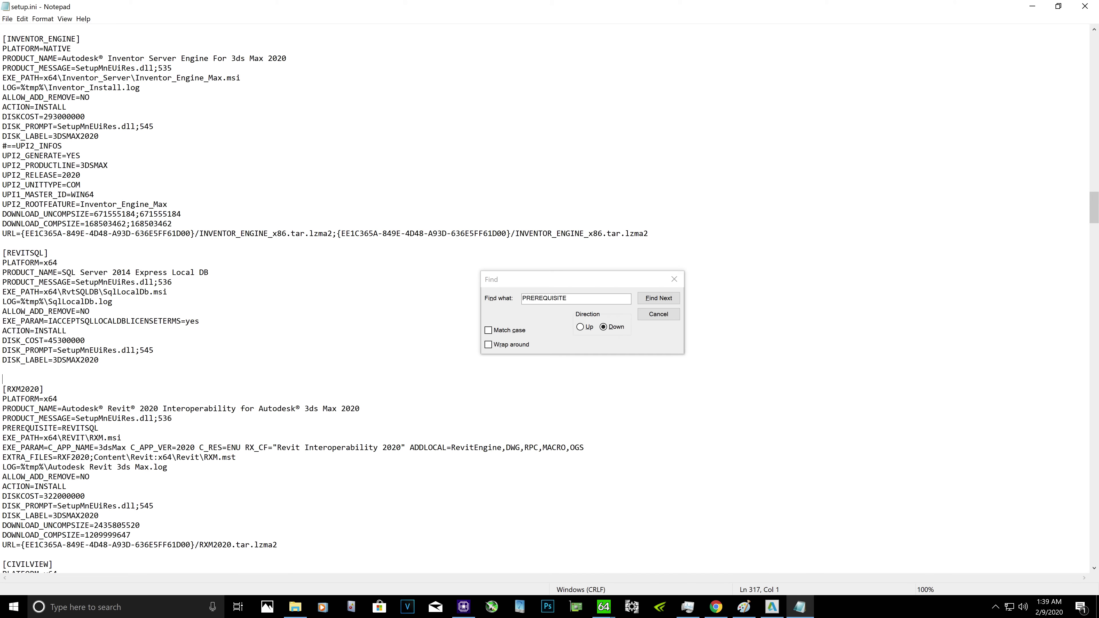
left_click_drag(100, 427, 2, 427)
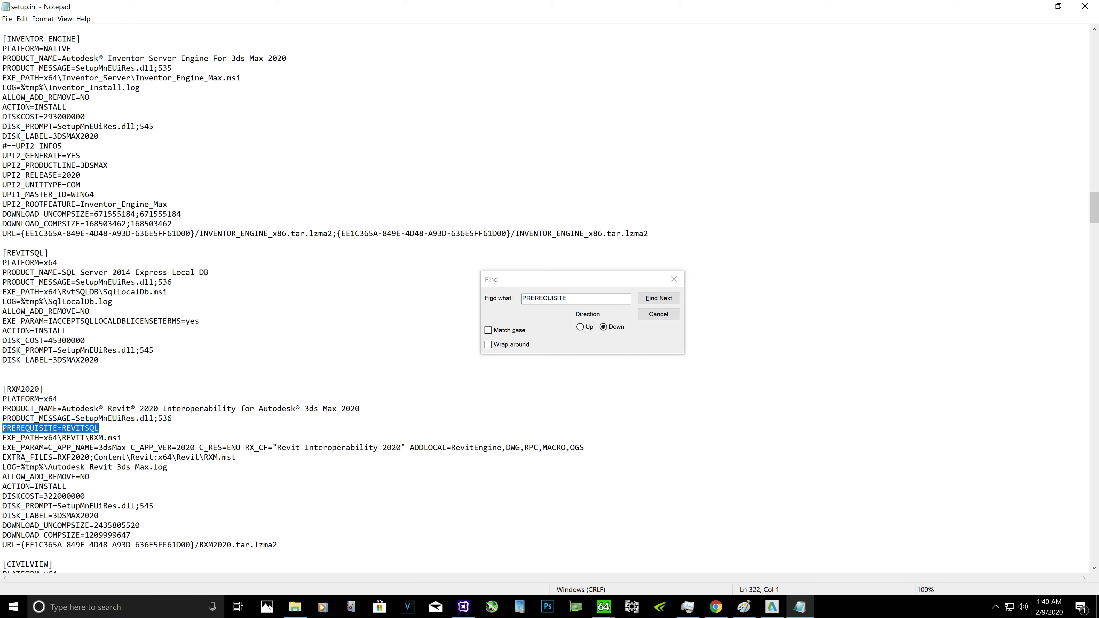
key("Delete")
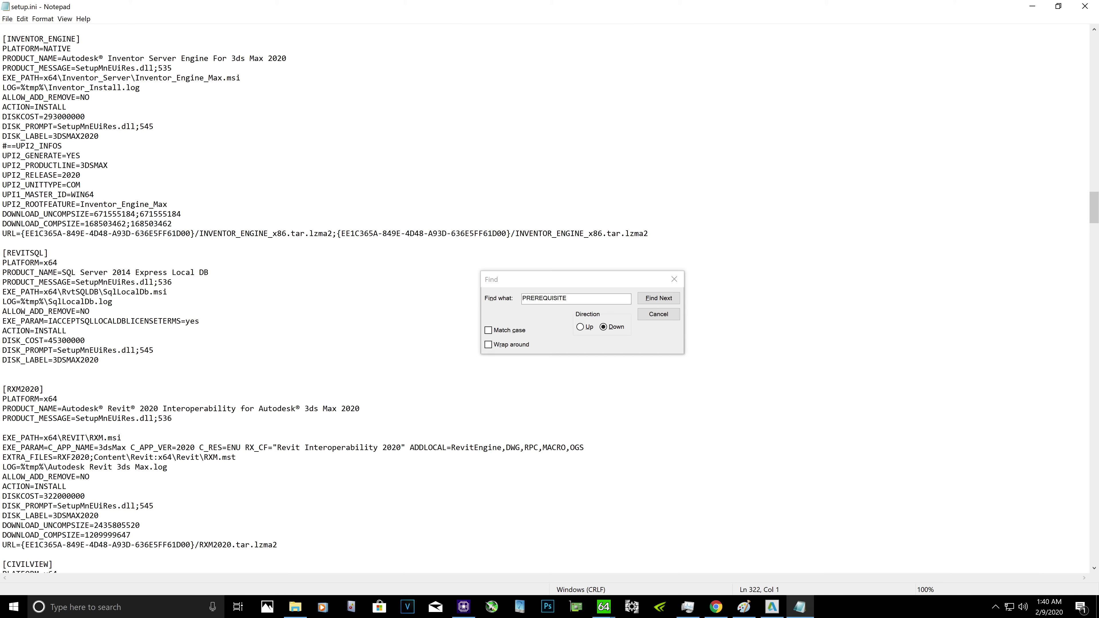
Step: Search upward and delete the skipped PREREQUISITE=CM line in CMILM, then search up again
left_click(584, 328)
left_click(658, 298)
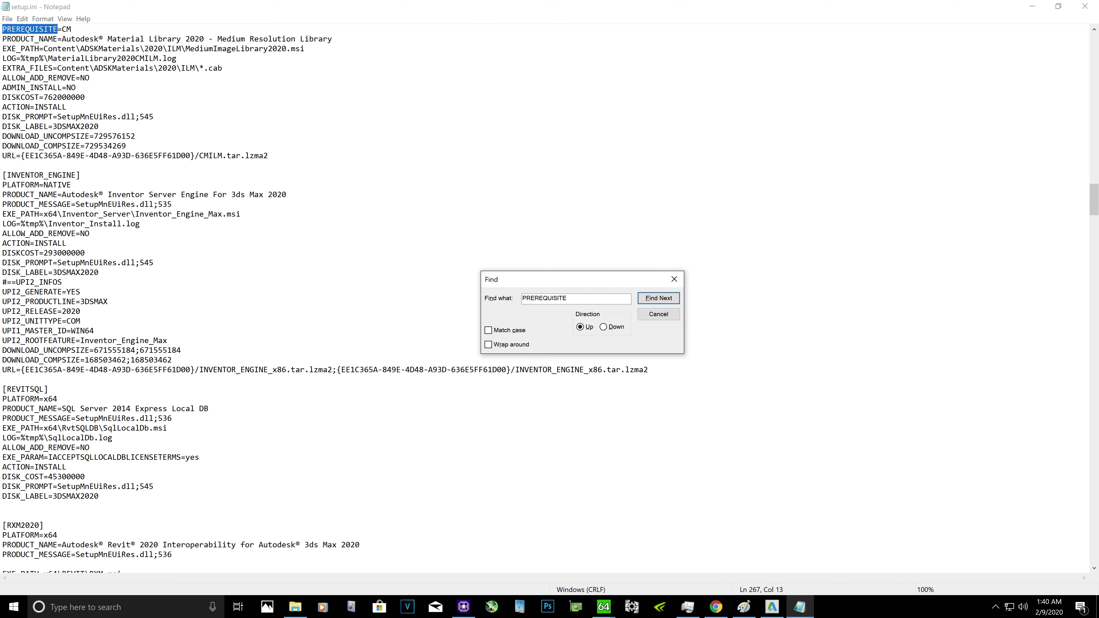
left_click_drag(72, 29, 2, 29)
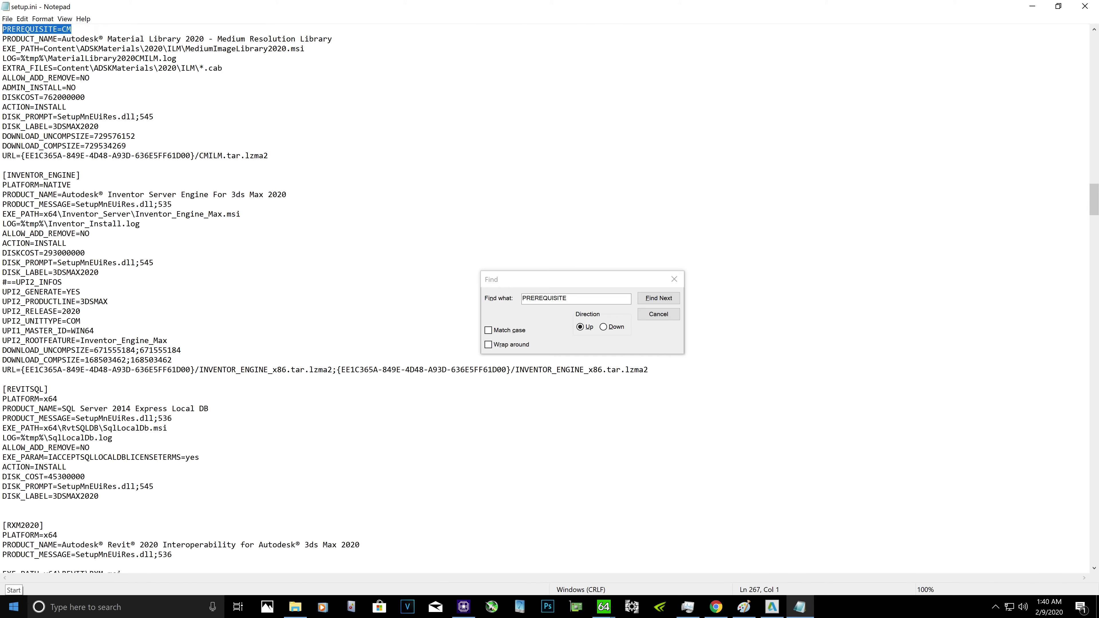
key("Delete")
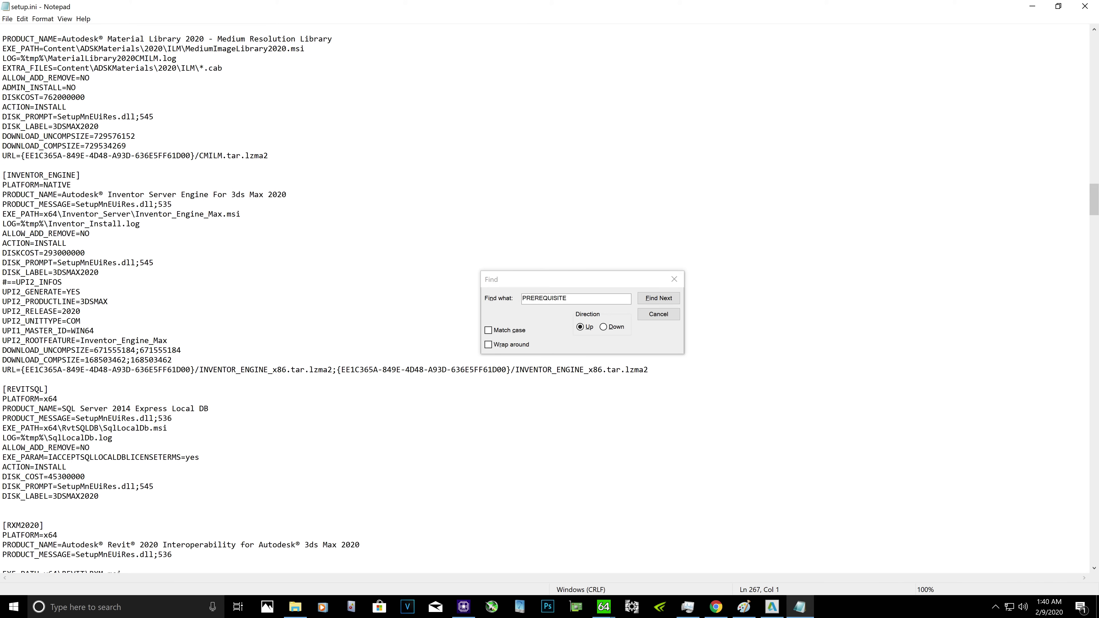
left_click(659, 299)
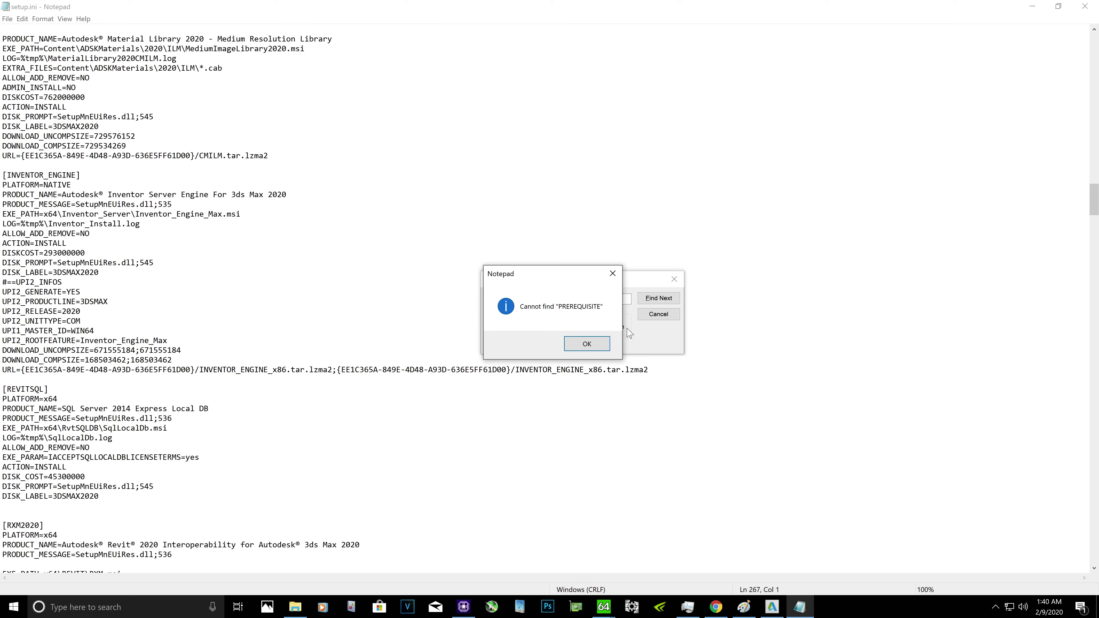
Step: Switch the search back downward and delete the next PREREQUISITE=UCRT line
left_click(592, 345)
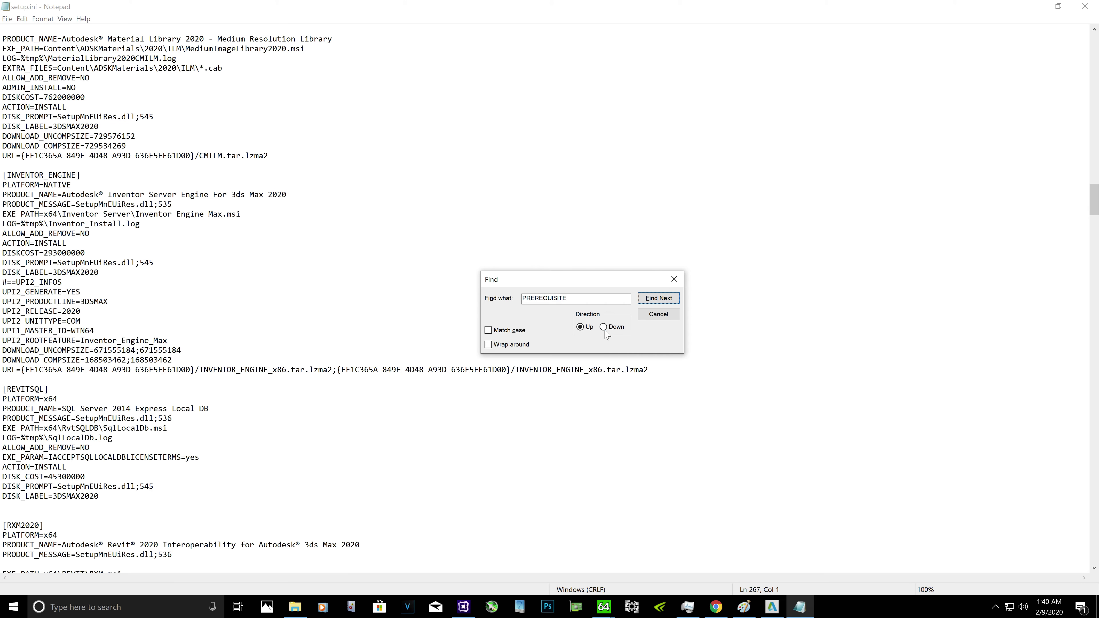
left_click(604, 327)
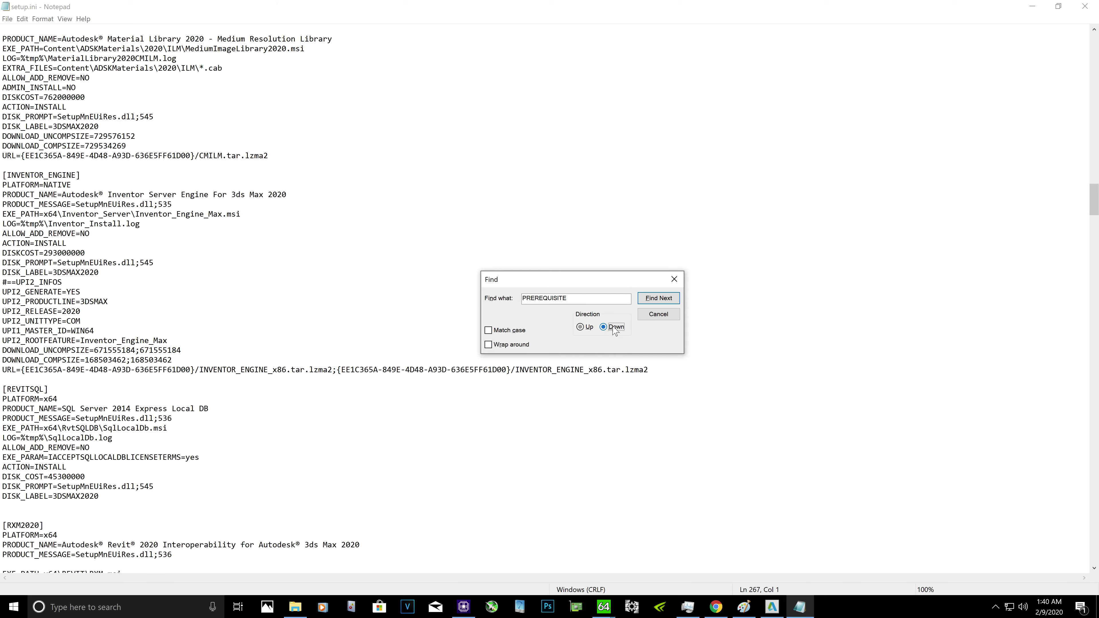
left_click(657, 299)
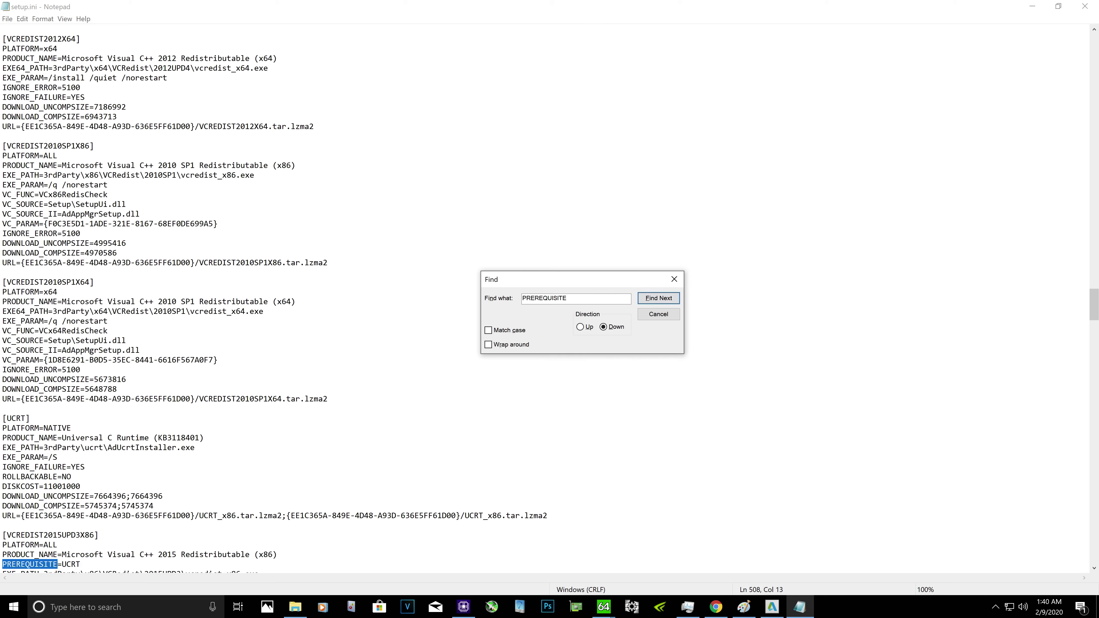
left_click_drag(81, 564, 2, 564)
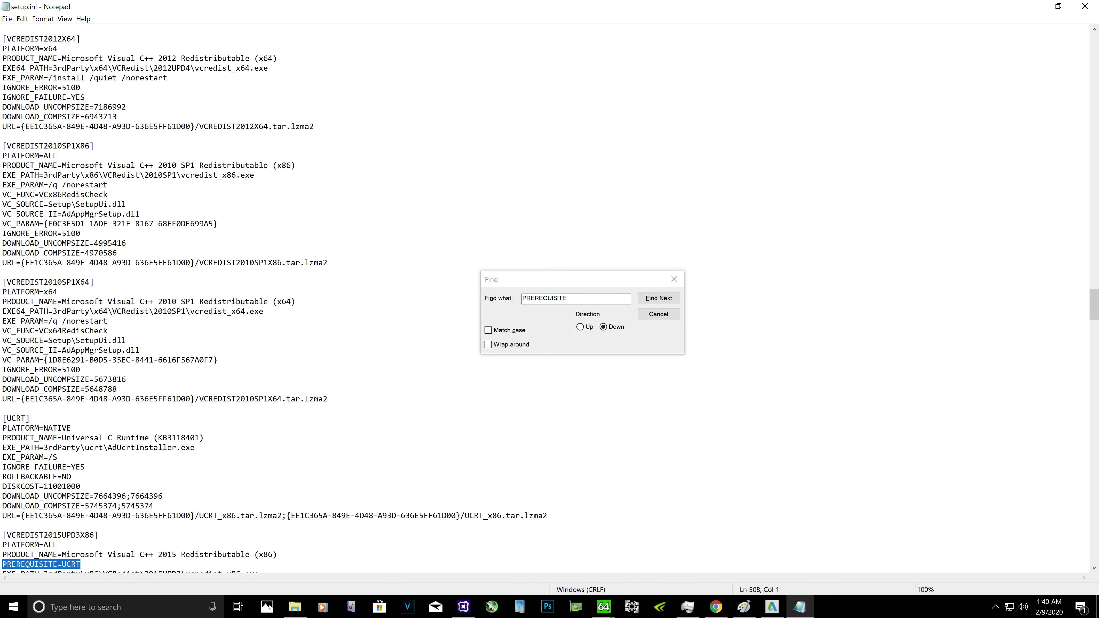
key("Delete")
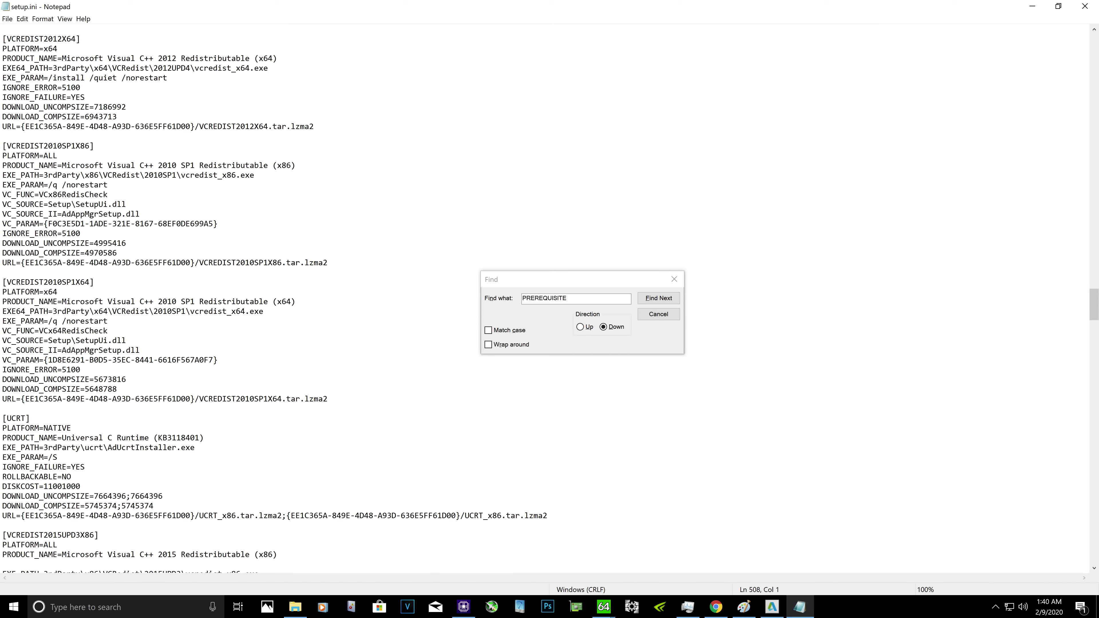
Step: Delete three more PREREQUISITE=UCRT lines, including those in VCREDIST2015UPD3X64 and VCREDIST2017X86
left_click(648, 300)
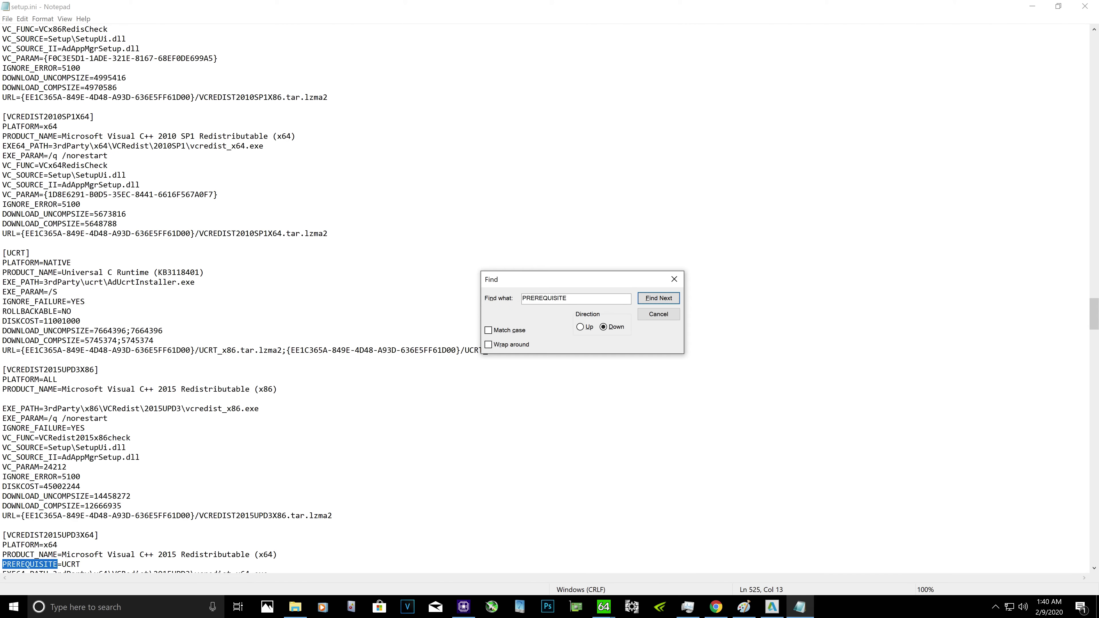
left_click_drag(81, 564, 2, 564)
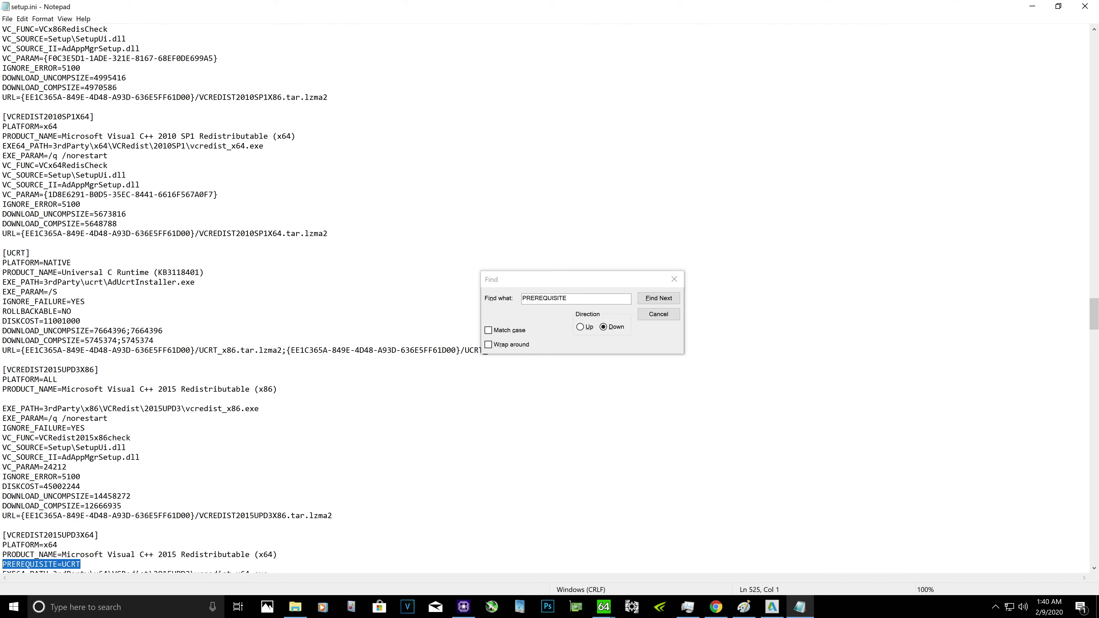
key("Delete")
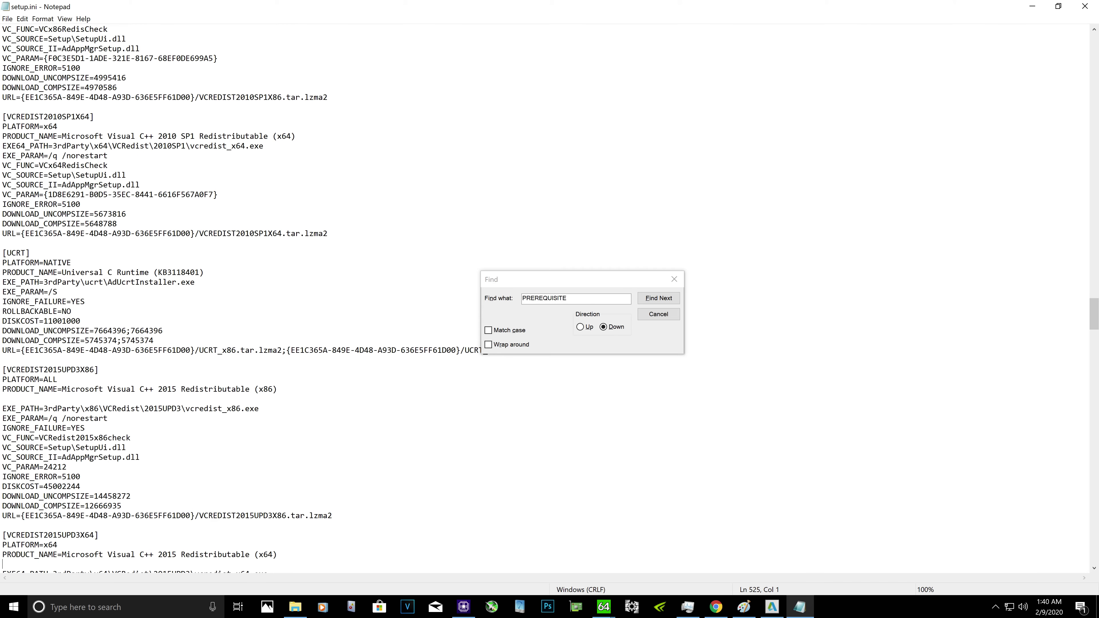
left_click(657, 299)
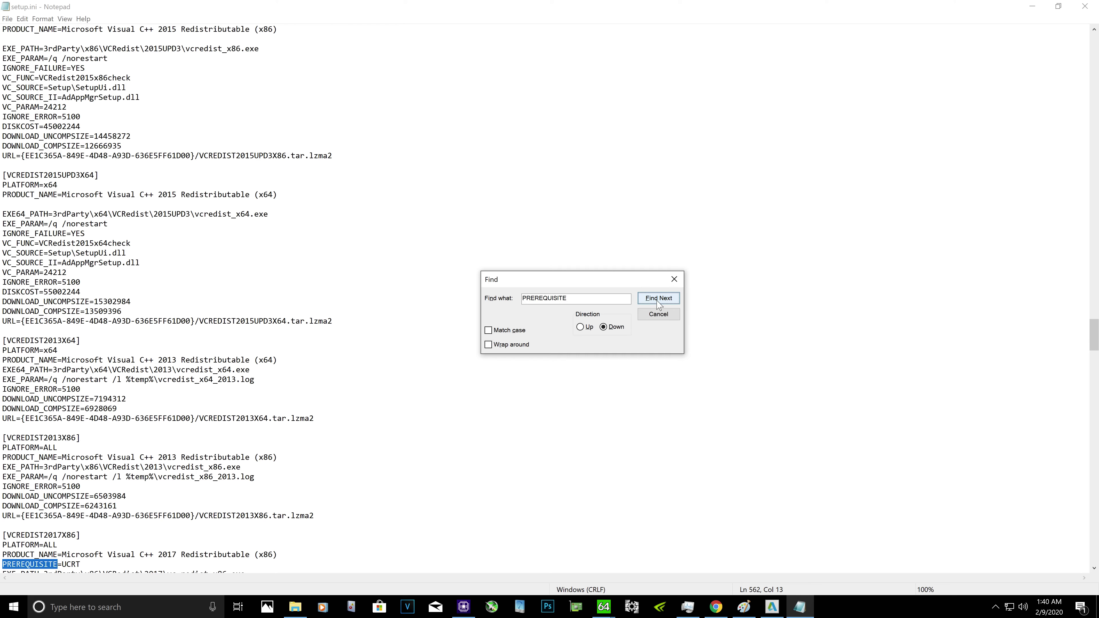
left_click_drag(81, 564, 2, 564)
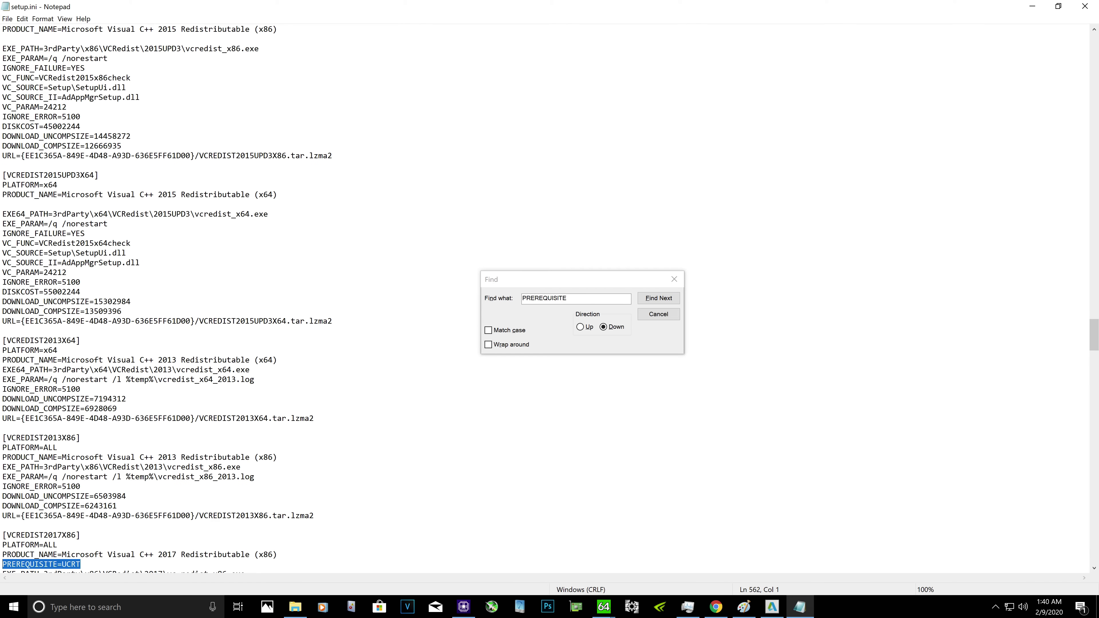
key("Delete")
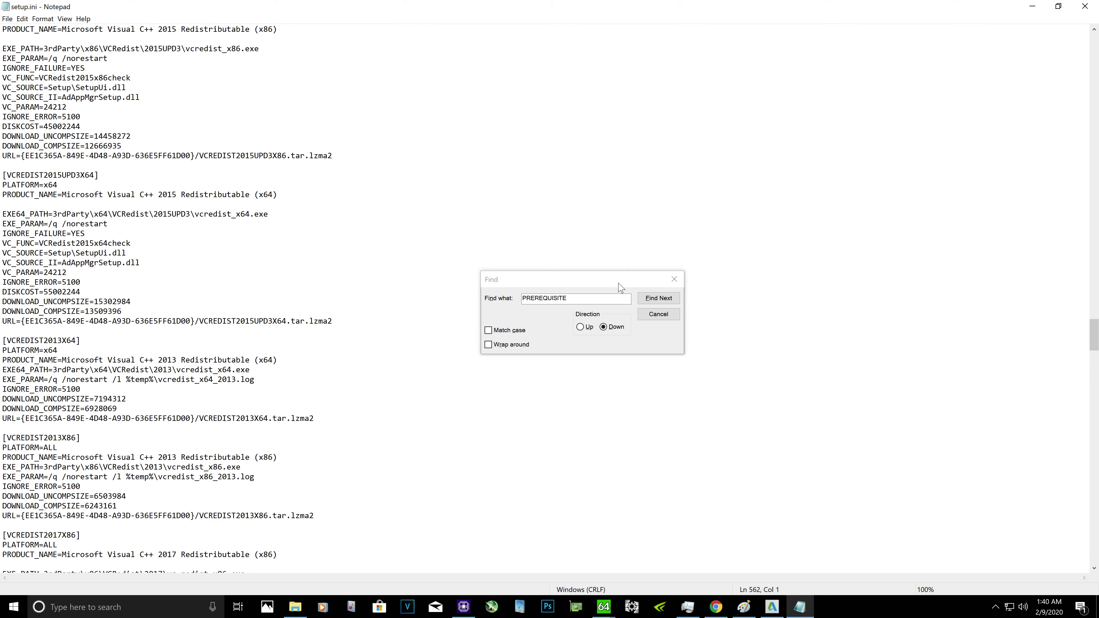
left_click(650, 298)
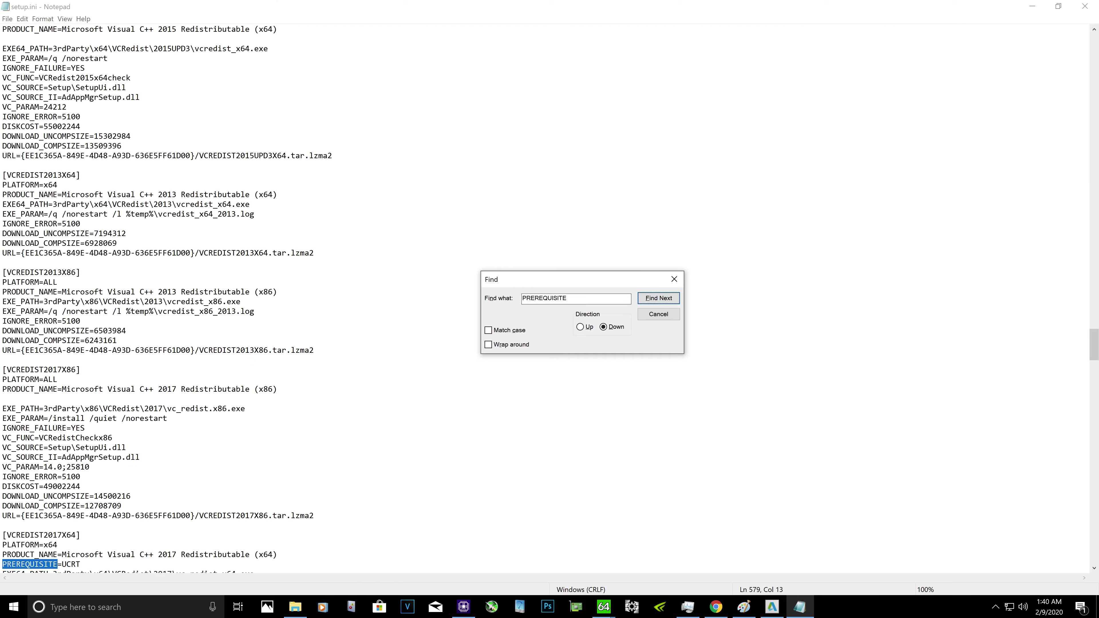
left_click_drag(80, 564, 2, 564)
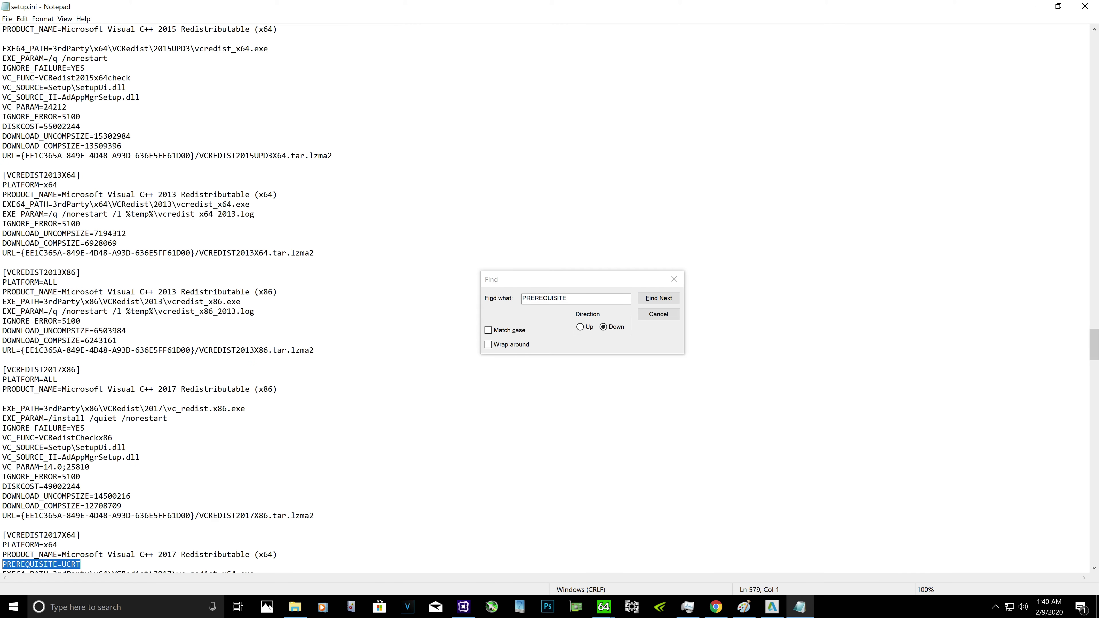
key("Delete")
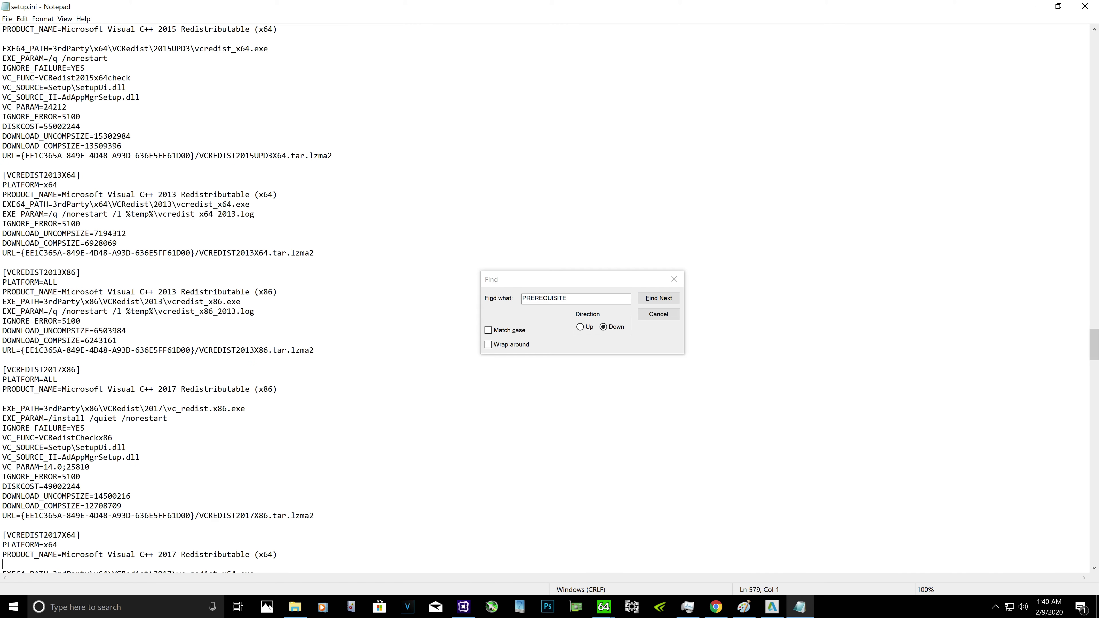
Step: Delete the .NET 4.7 PREREQUISITE line with the KB4019990 updates under [DOTNET47]
left_click(656, 306)
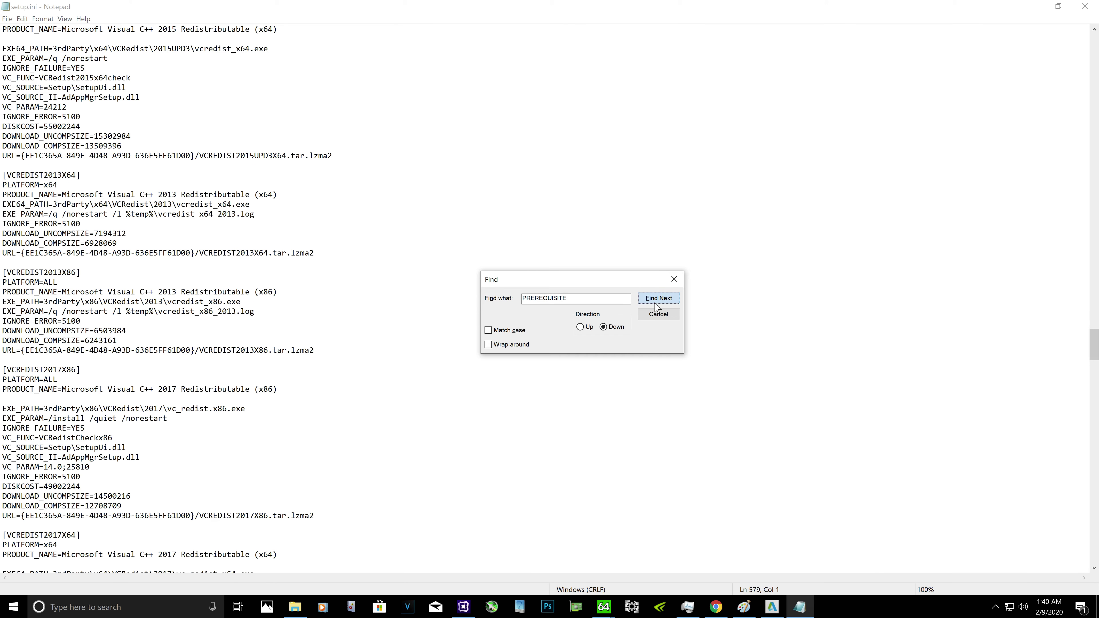
left_click(656, 302)
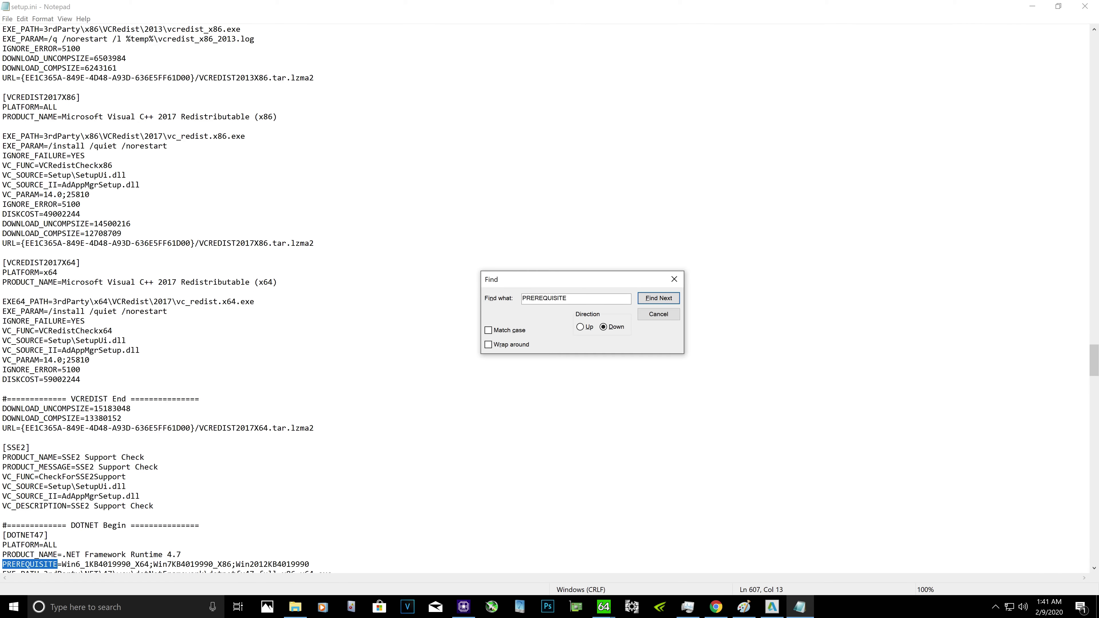
left_click_drag(310, 564, 2, 564)
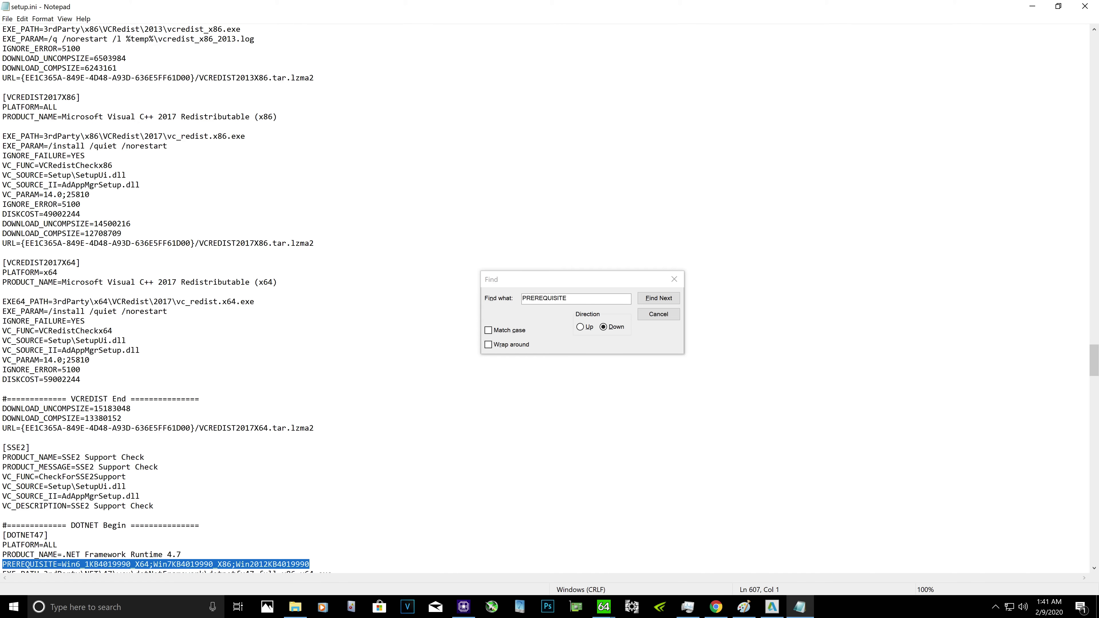
key("Delete")
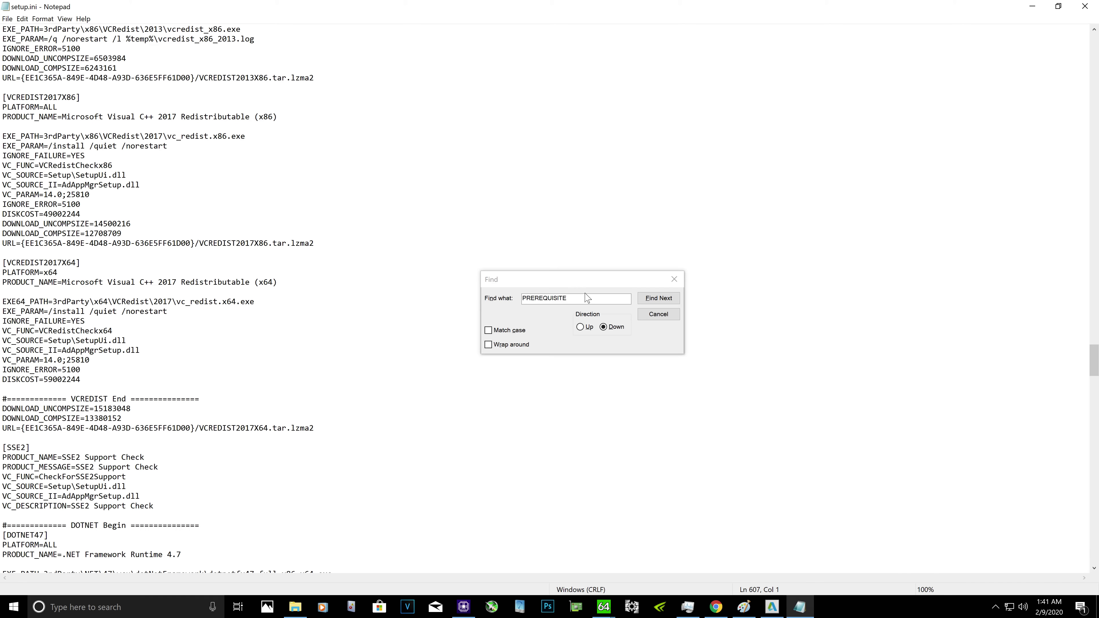
Step: Confirm PREREQUISITE is not found searching down and up, then save setup.ini
left_click(647, 301)
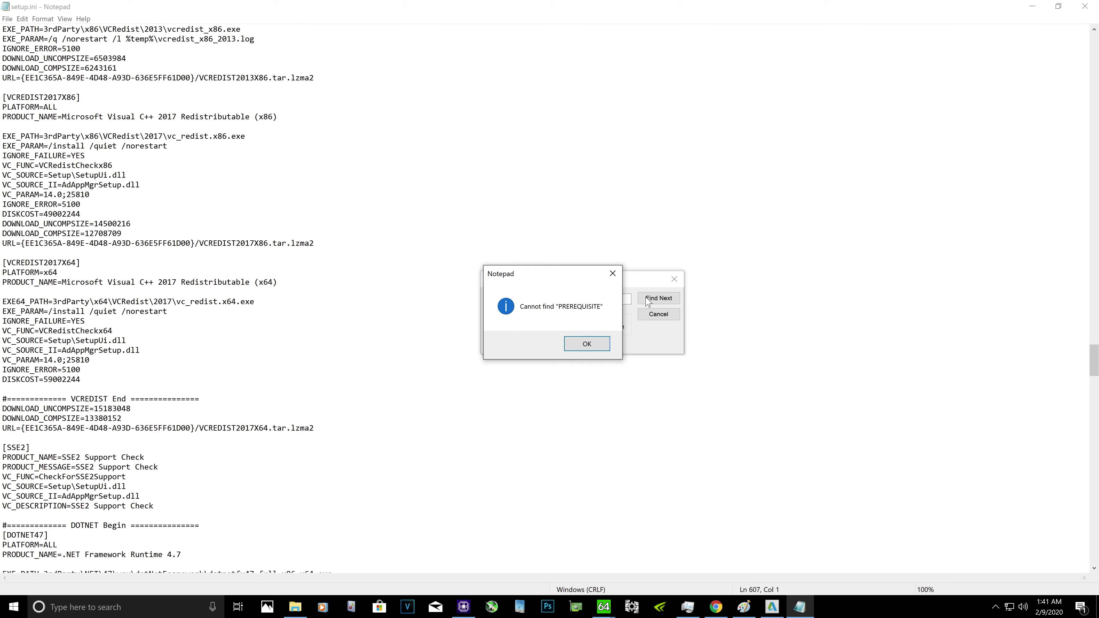
left_click(600, 345)
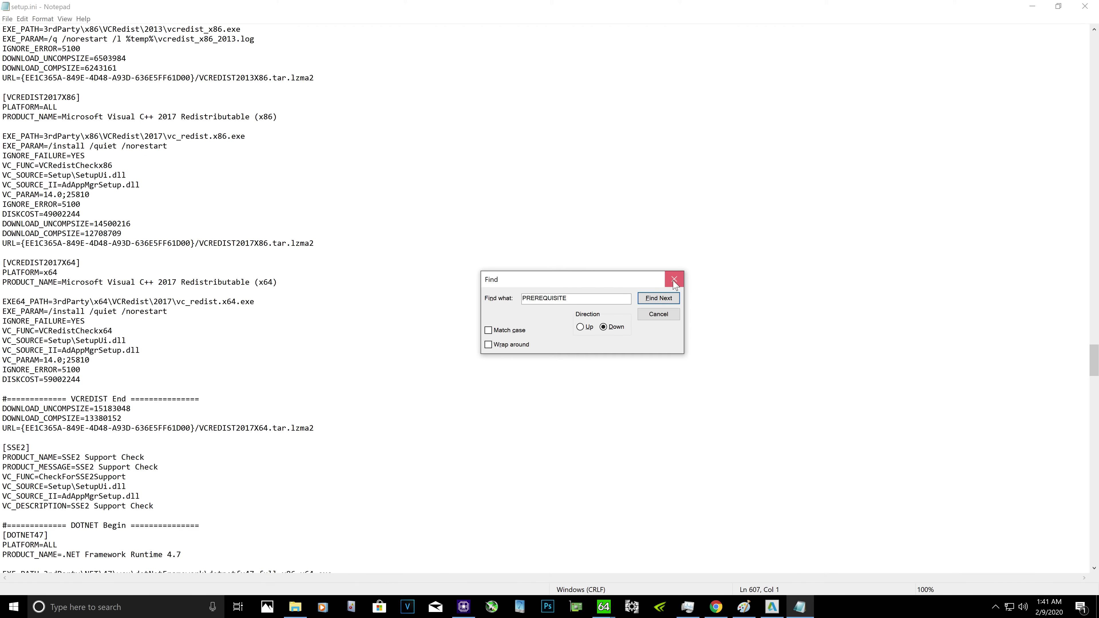
left_click(589, 328)
left_click(653, 303)
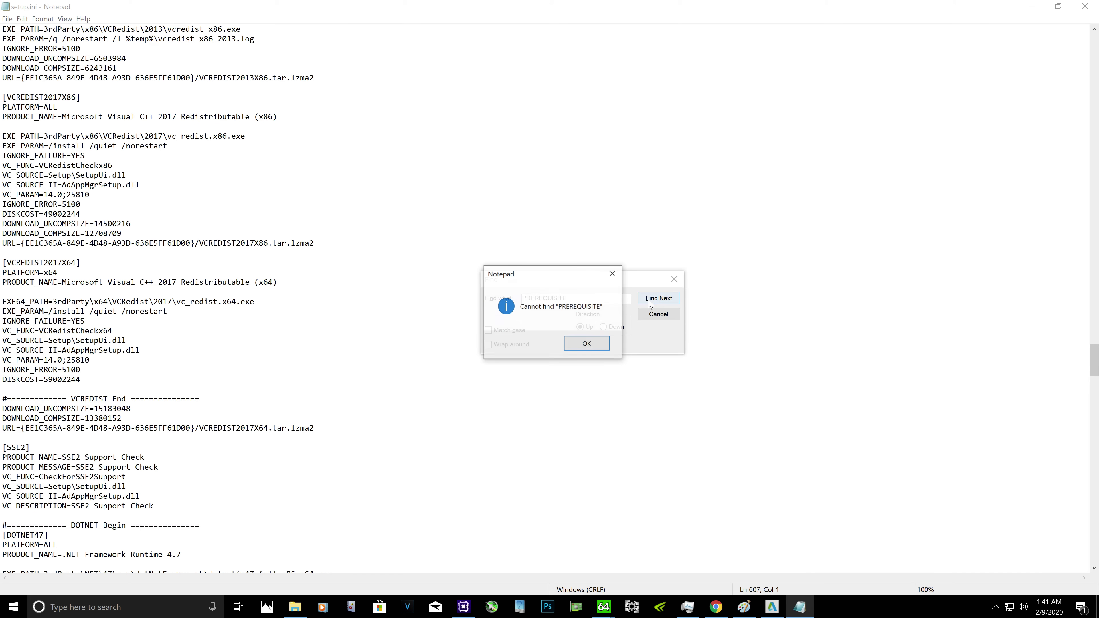
left_click(586, 343)
left_click(674, 279)
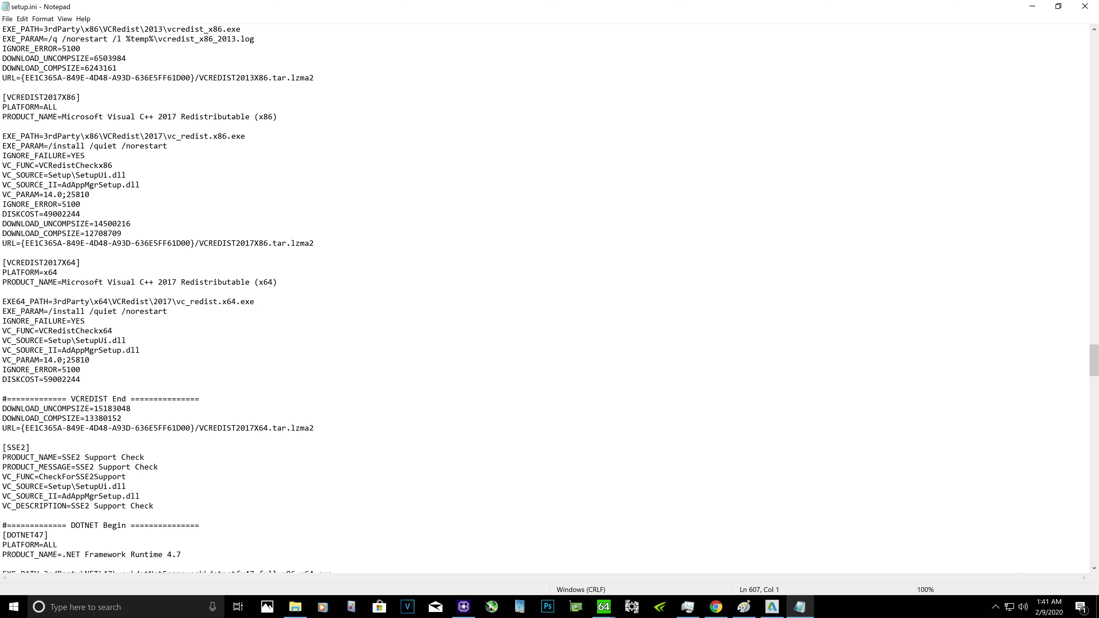
left_click(6, 18)
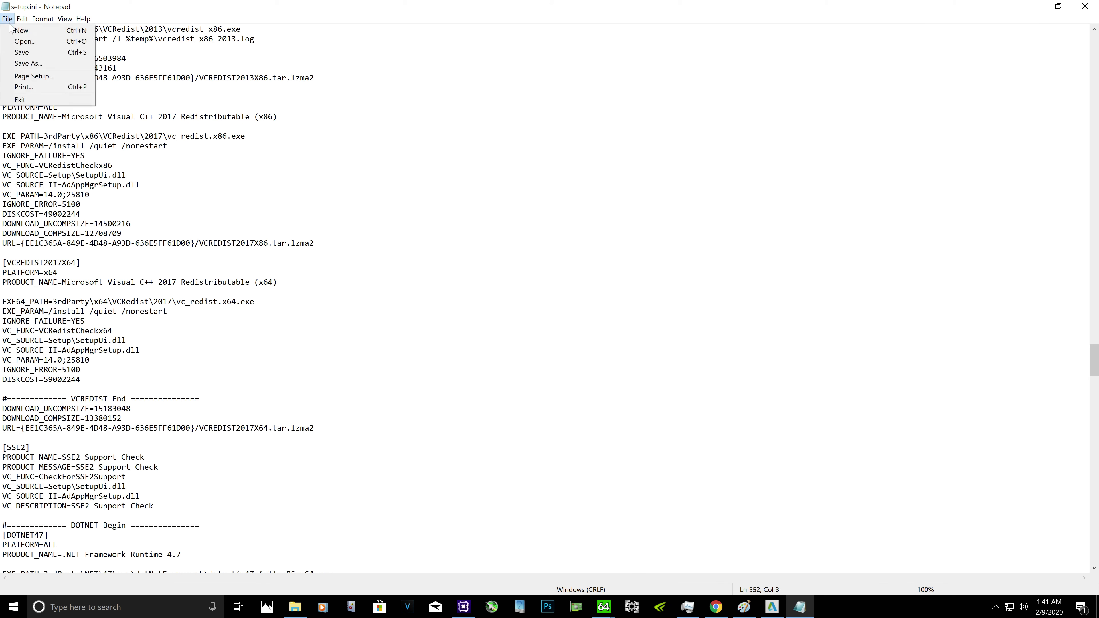
left_click(24, 52)
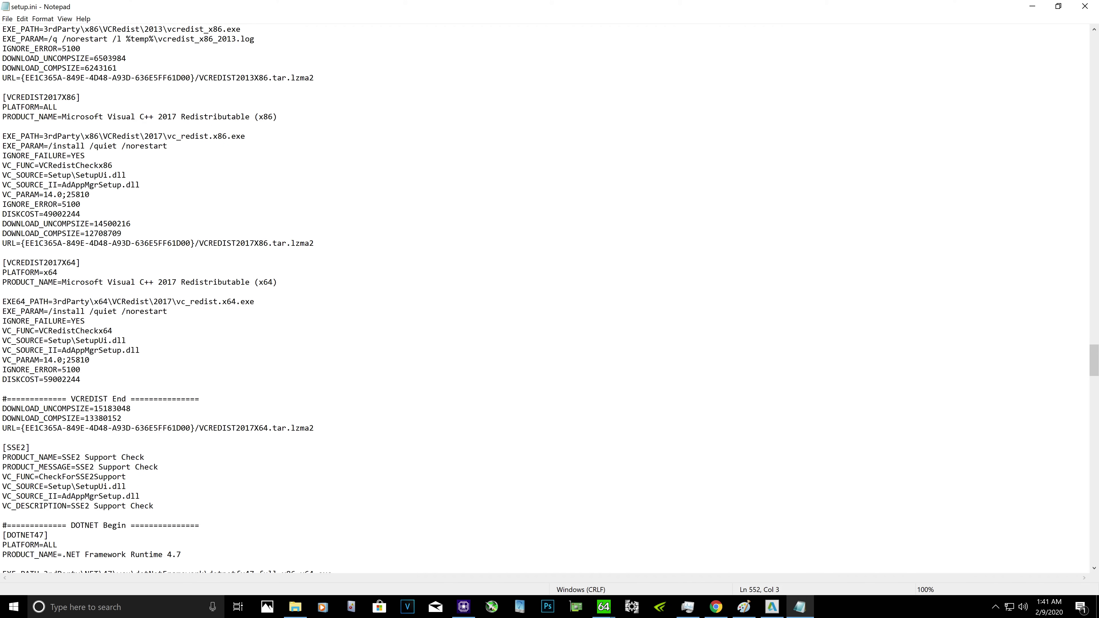
Step: Close Notepad, finish the Installation incomplete dialog, and select Setup.exe in the installer folder
left_click(1085, 6)
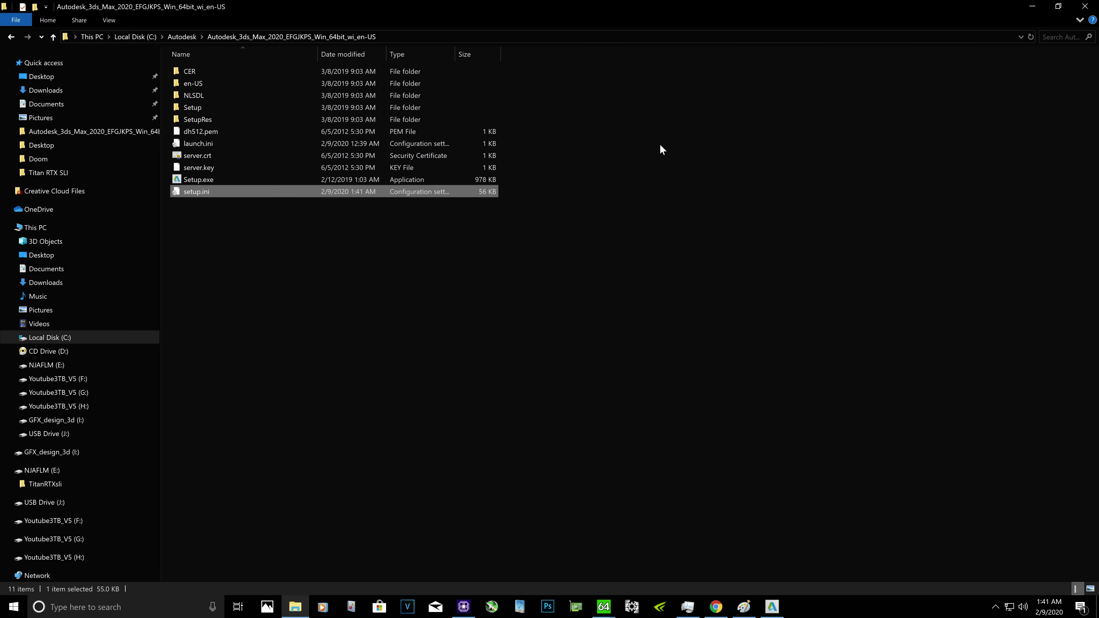
left_click(1038, 8)
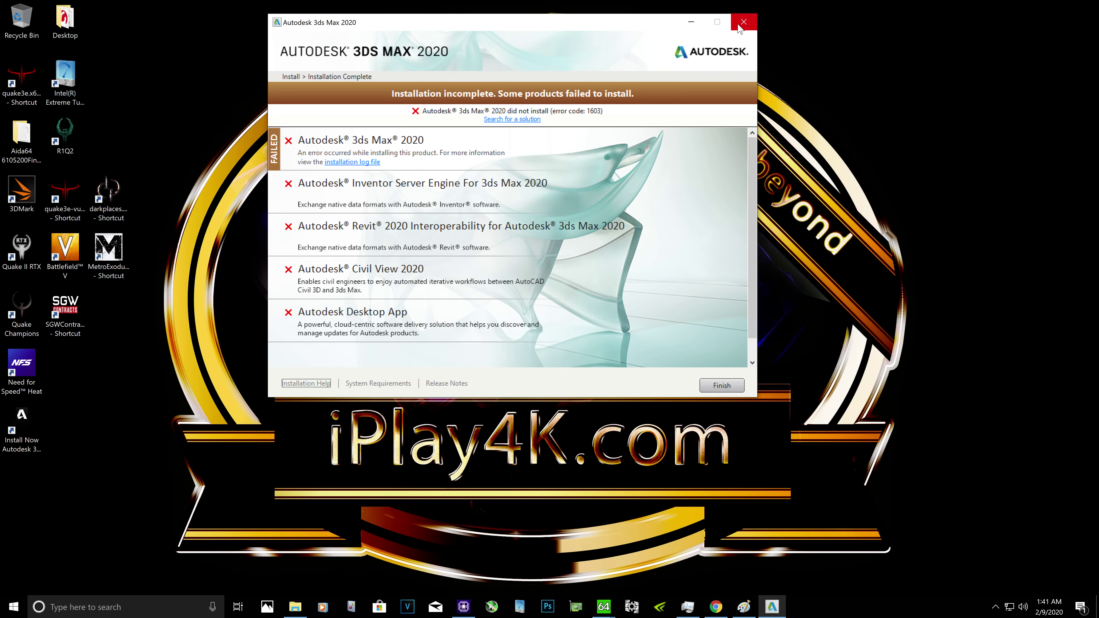
left_click(722, 384)
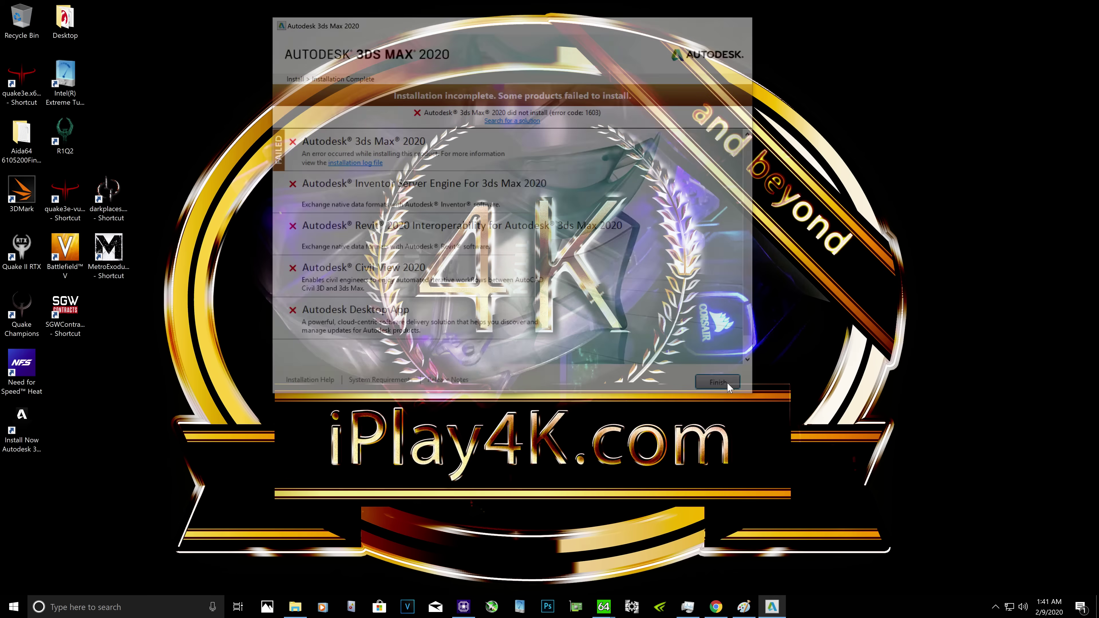
left_click(295, 606)
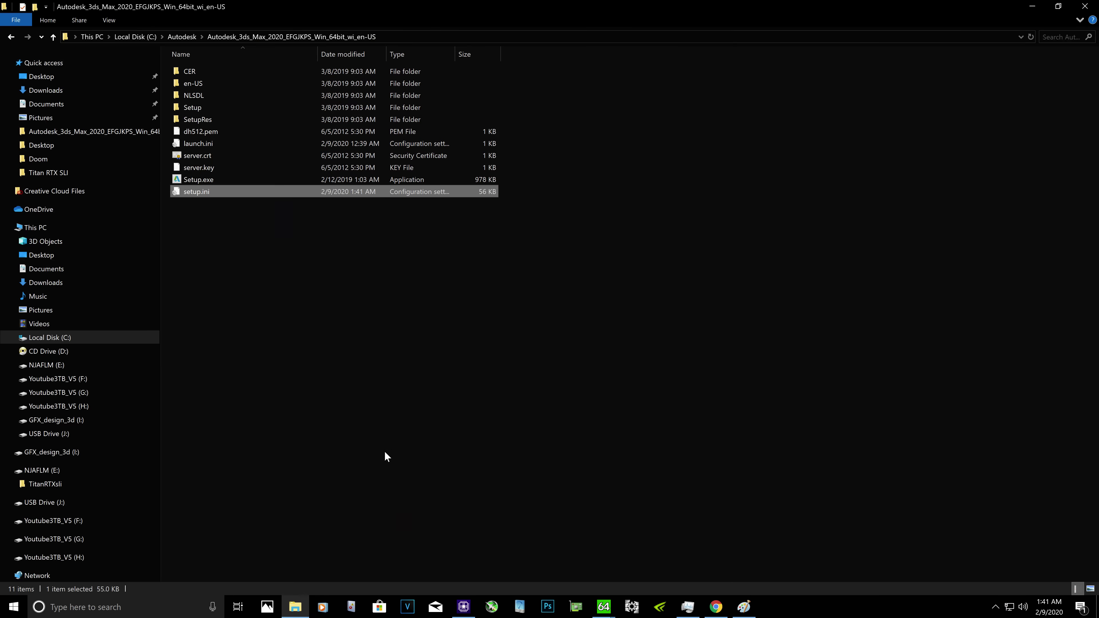
left_click(209, 180)
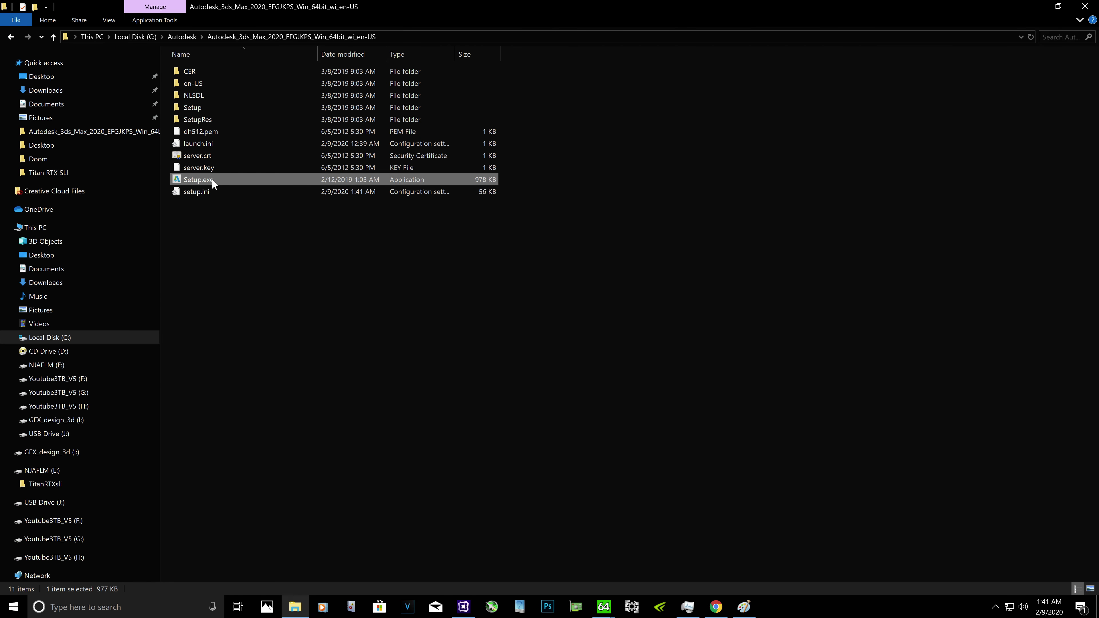
Step: Minimize File Explorer to reveal the rerun 3ds Max 2020 installer's start screen
left_click(1031, 7)
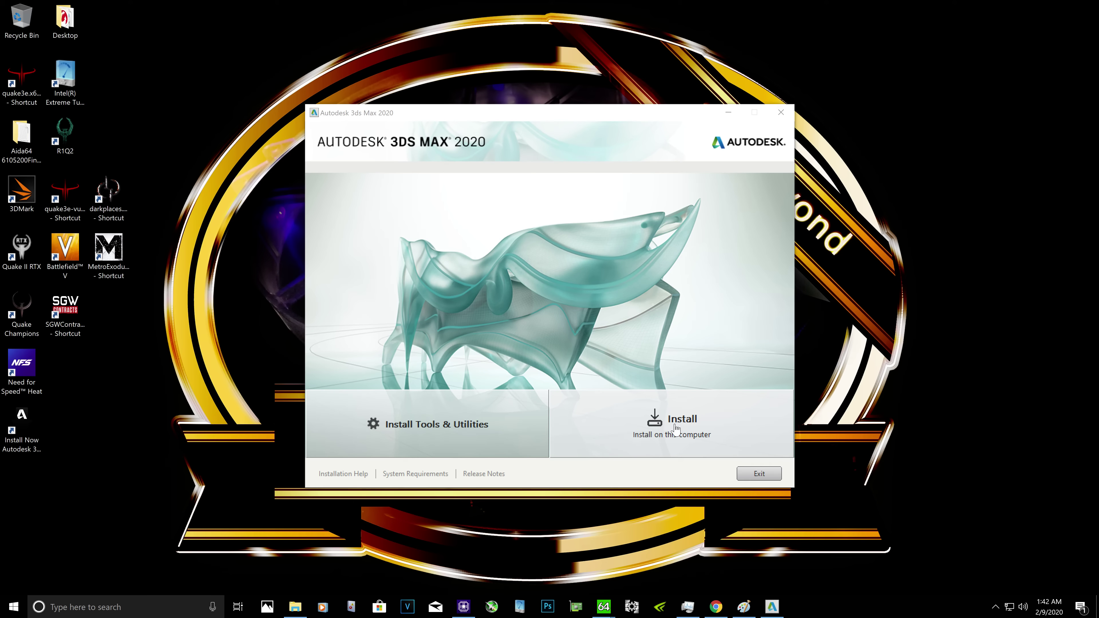
Step: Choose Install, accept the licence agreement, and continue to the Configure Installation page
left_click(686, 427)
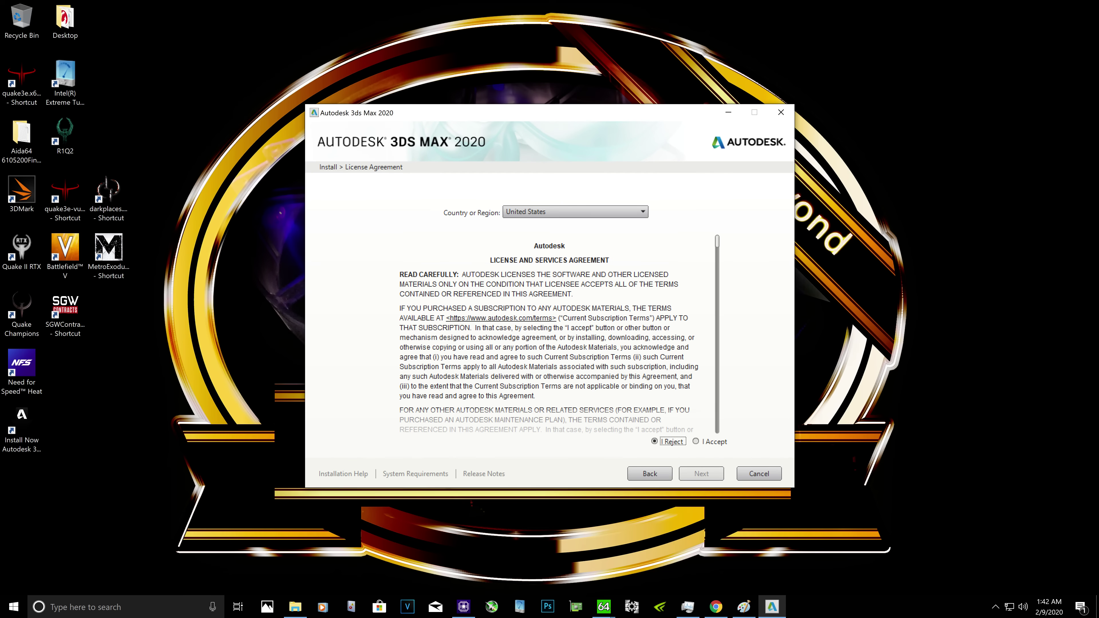
scroll(733, 389, "down", 6)
left_click(708, 442)
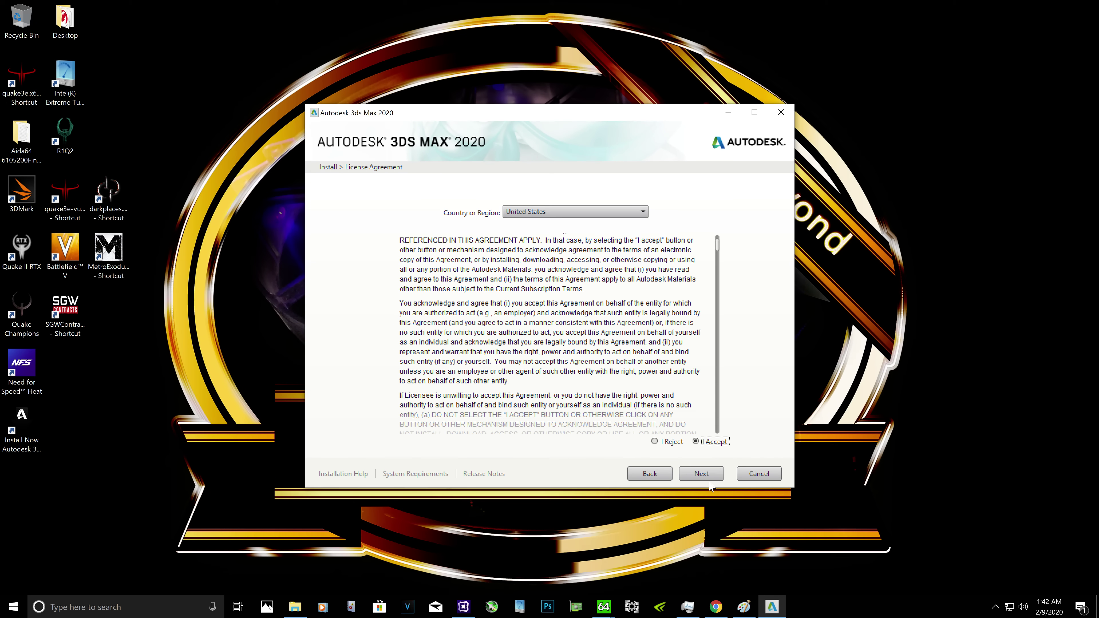
left_click(709, 473)
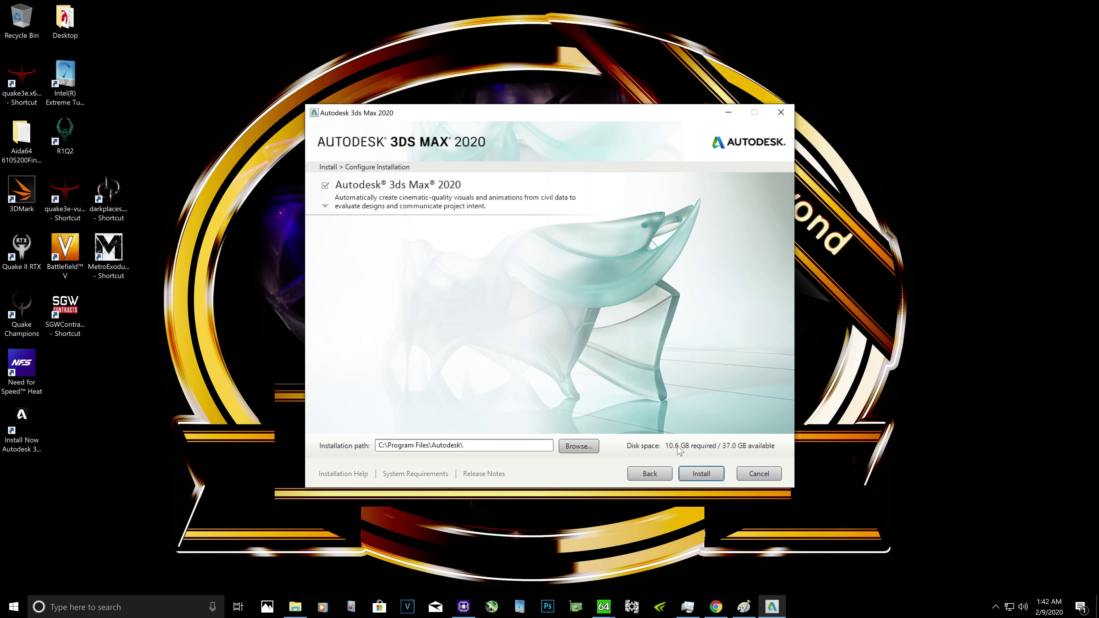
Step: Start the 3ds Max 2020 installation and let it download to 4.85 GB of 6.29 GB
left_click(701, 474)
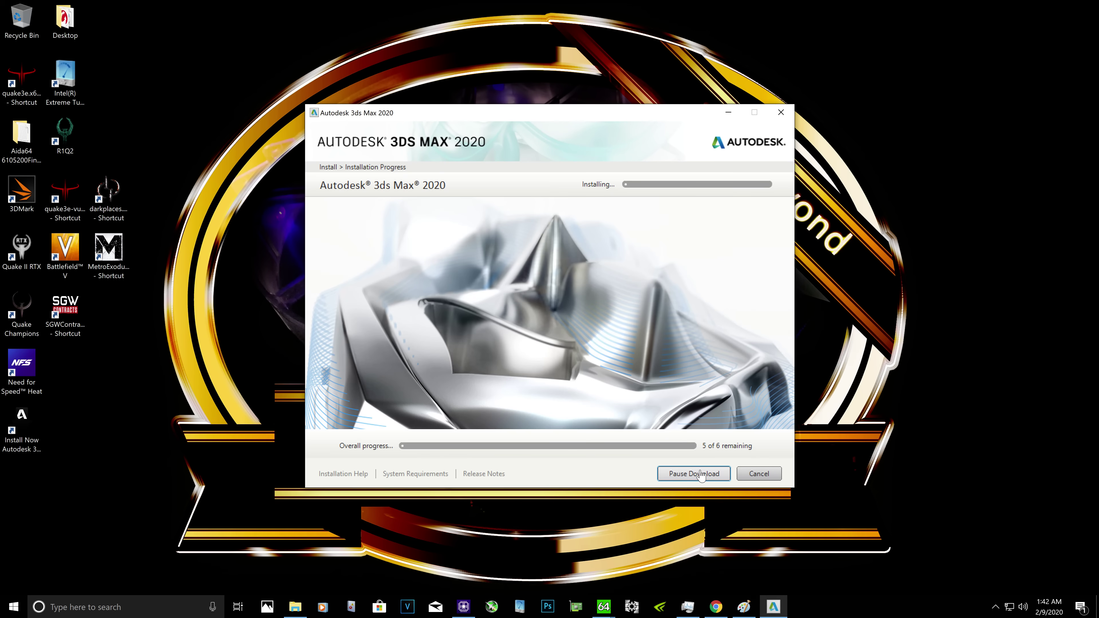